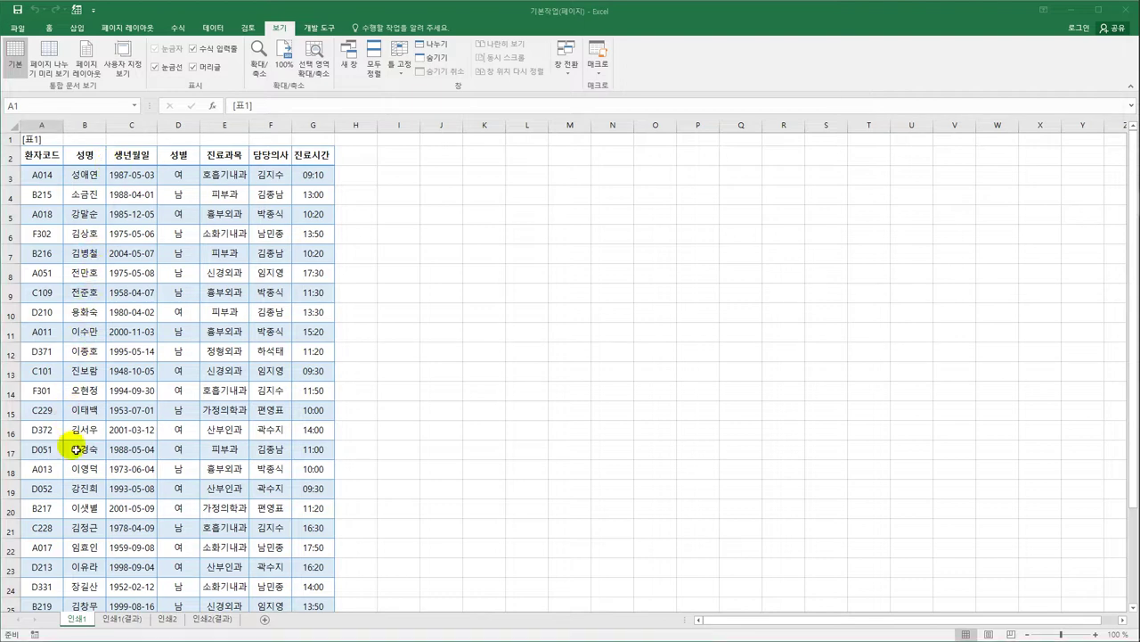
# Step: Examine the patient table down to its last row, comparing rows 25 to 30 with the rows ending at row 24
pyautogui.scroll(-4, 40, 530)
pyautogui.moveTo(47, 375); pyautogui.dragTo(310, 472)
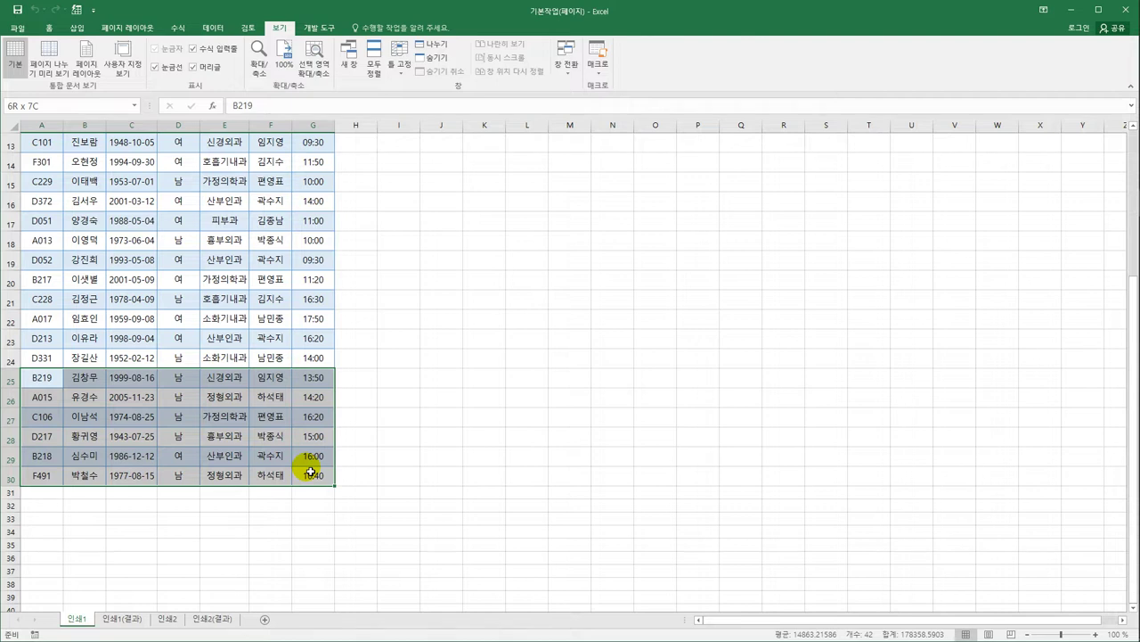
pyautogui.moveTo(310, 473); pyautogui.dragTo(309, 468)
pyautogui.click(56, 364)
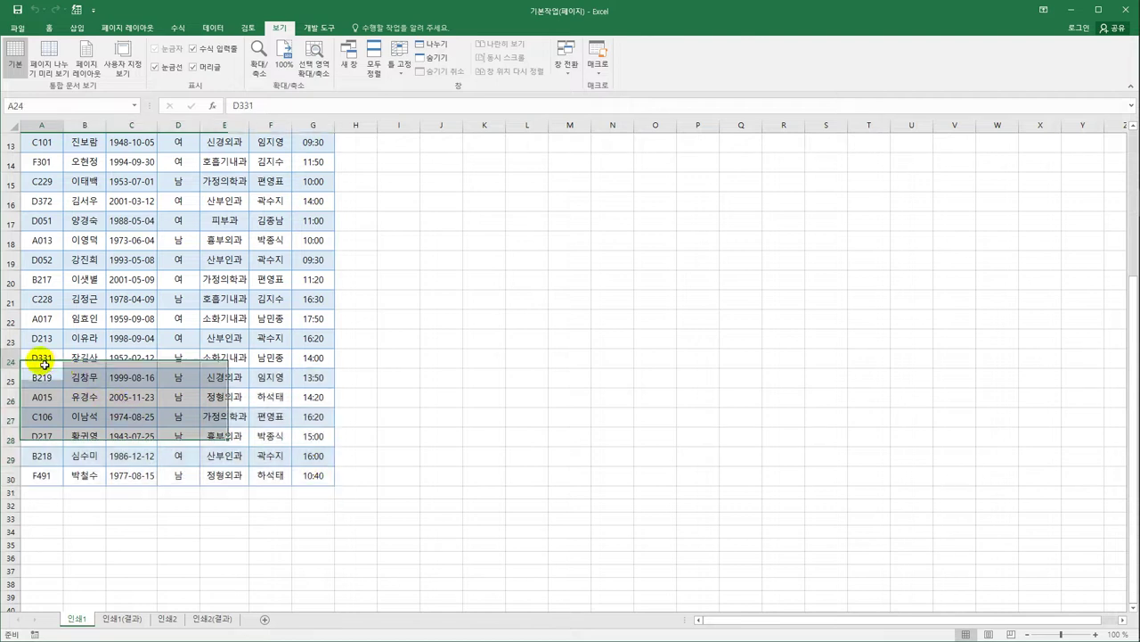
pyautogui.moveTo(100, 364); pyautogui.dragTo(10, 161)
pyautogui.click(407, 347)
pyautogui.click(433, 405)
pyautogui.scroll(-3, 433, 402)
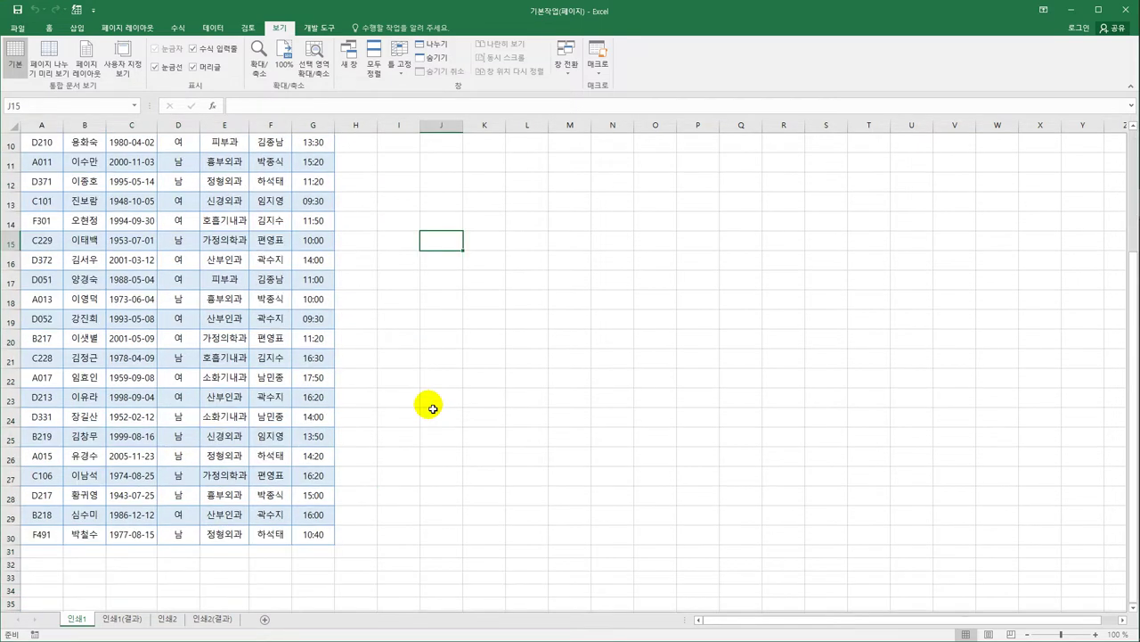
pyautogui.moveTo(40, 435); pyautogui.dragTo(471, 501)
pyautogui.click(472, 502)
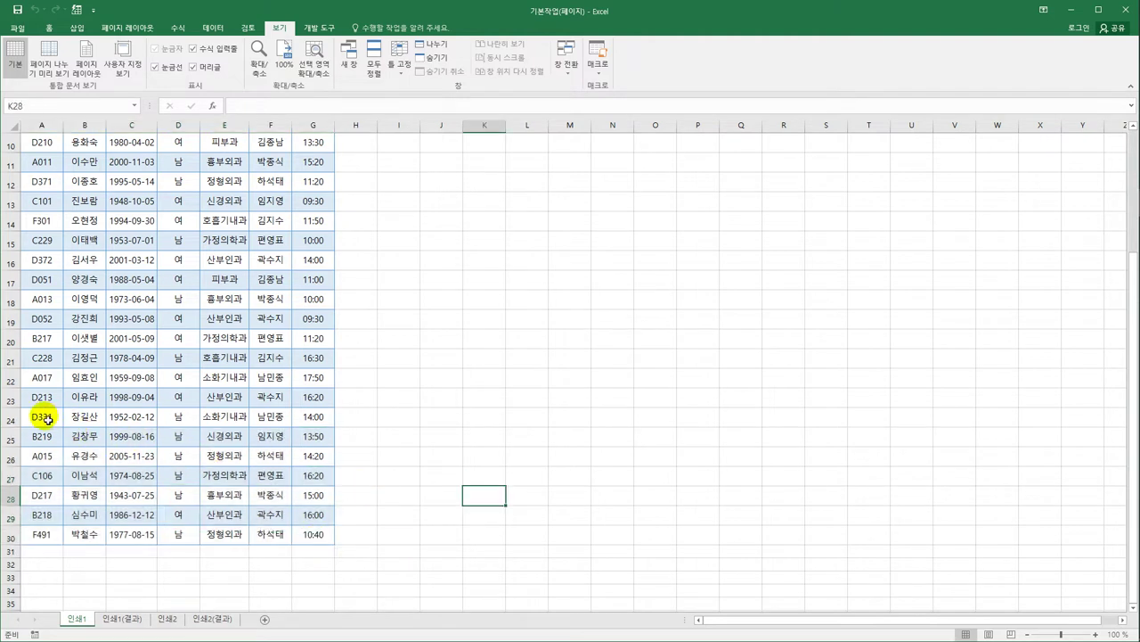
pyautogui.moveTo(42, 419); pyautogui.dragTo(317, 428)
pyautogui.click(399, 417)
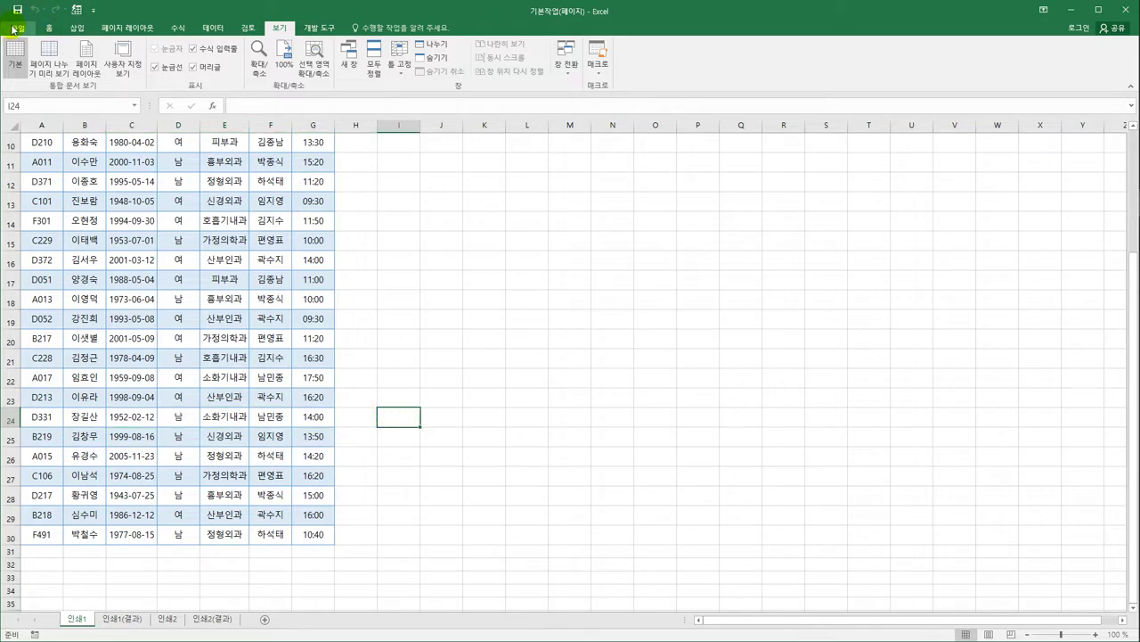
# Step: Check both pages of the sheet in the print preview and return to the worksheet
pyautogui.click(15, 29)
pyautogui.click(36, 179)
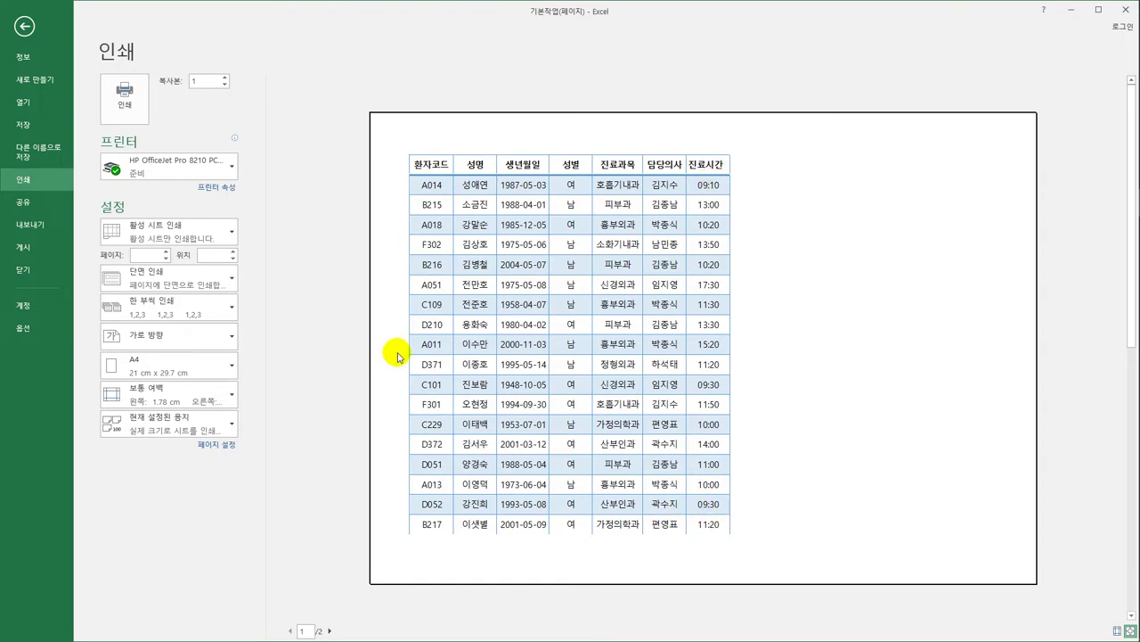
pyautogui.click(329, 630)
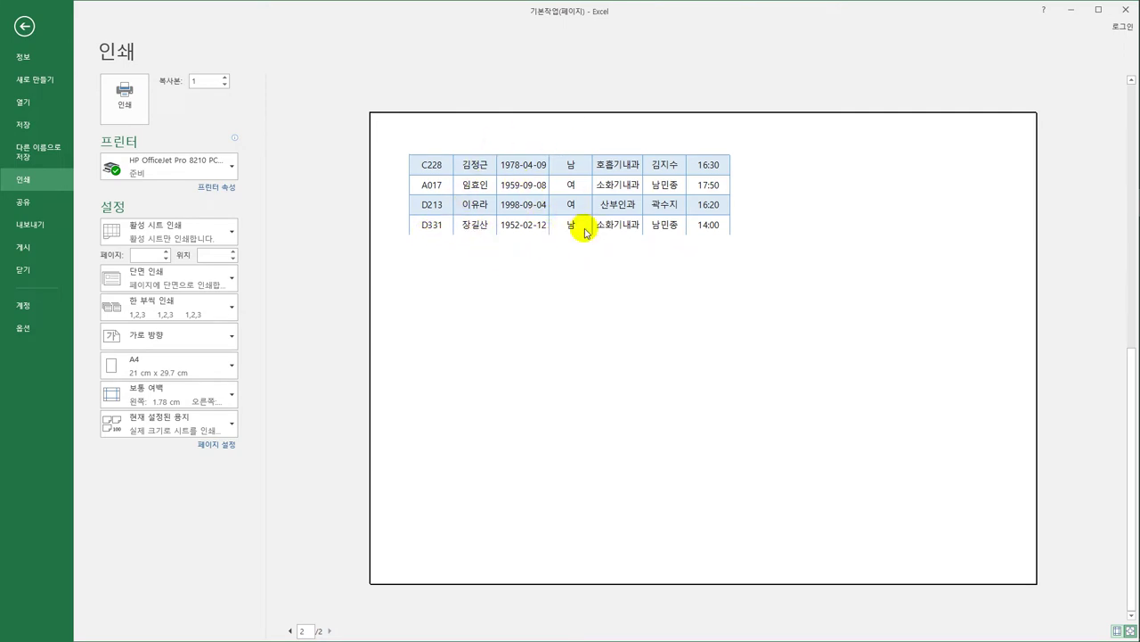
pyautogui.click(25, 27)
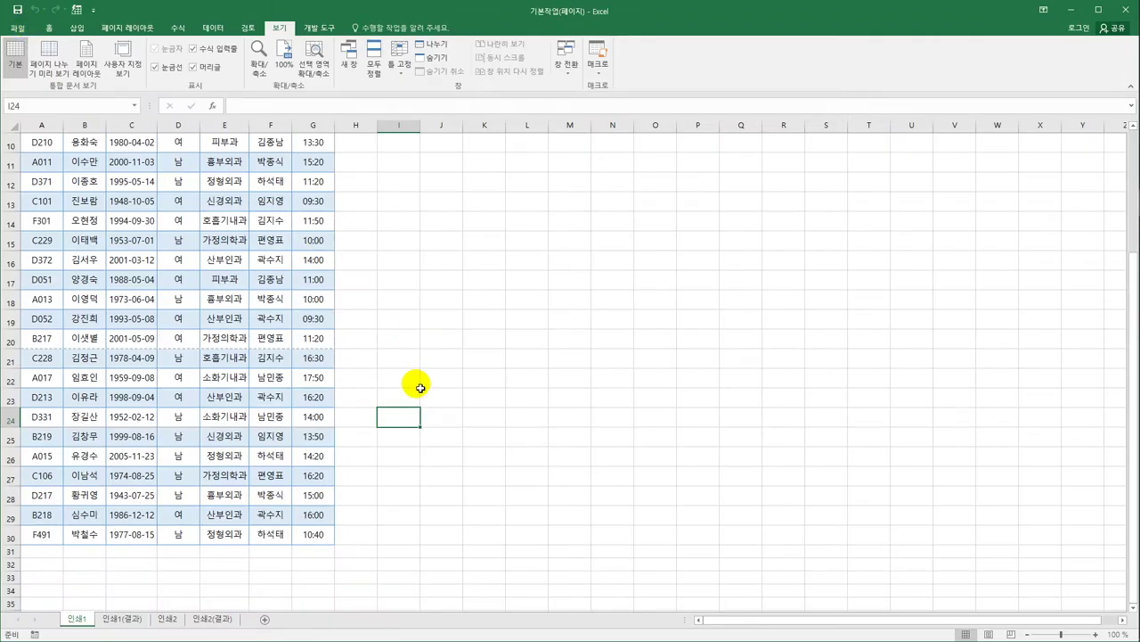
# Step: Add the range A25:G30 to the existing print area
pyautogui.moveTo(35, 439); pyautogui.dragTo(315, 537)
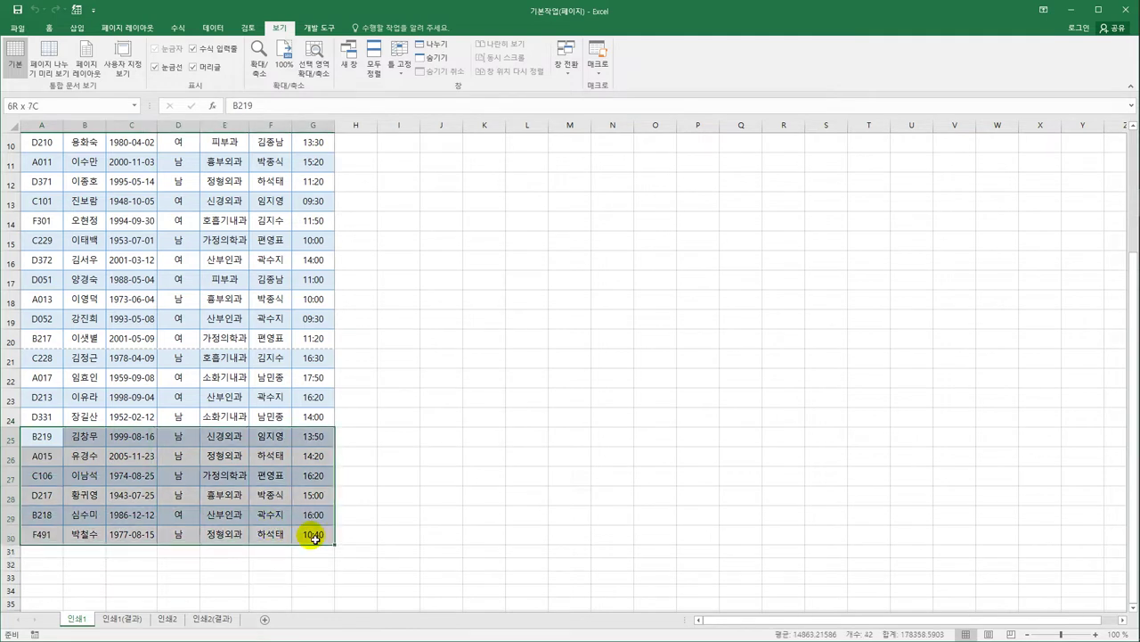
pyautogui.moveTo(315, 538); pyautogui.dragTo(314, 538)
pyautogui.click(127, 32)
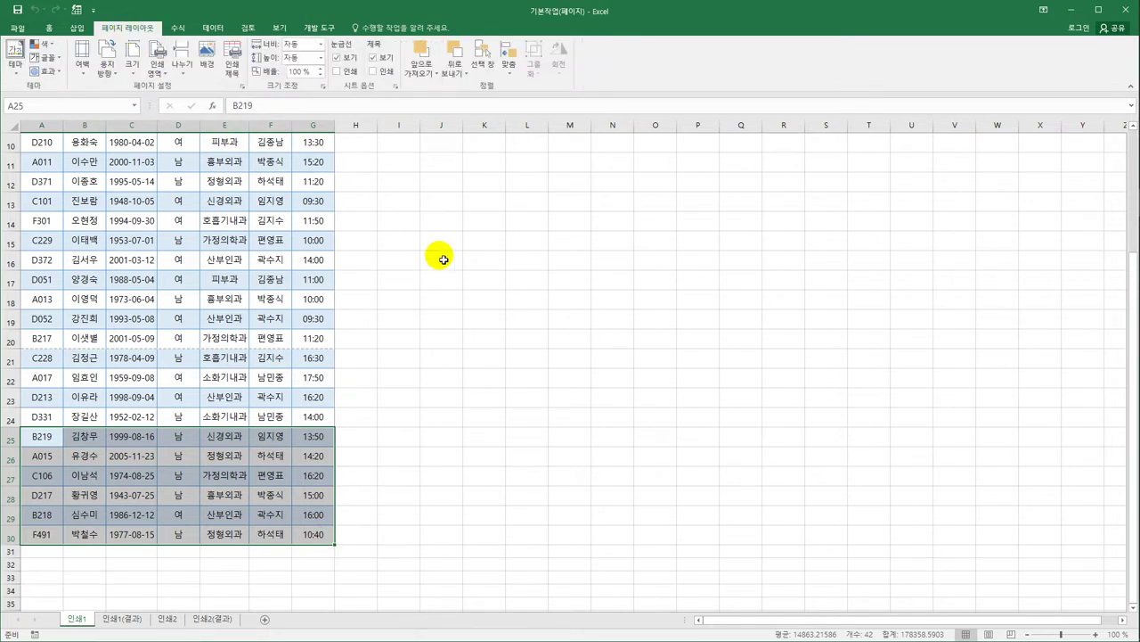
pyautogui.click(157, 72)
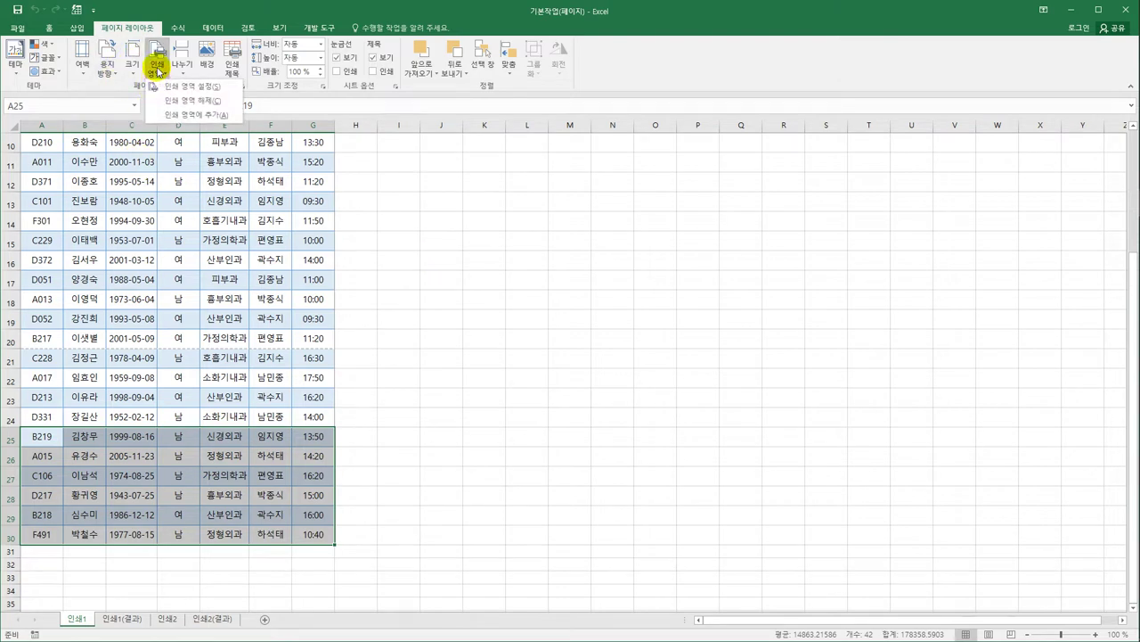
pyautogui.click(173, 118)
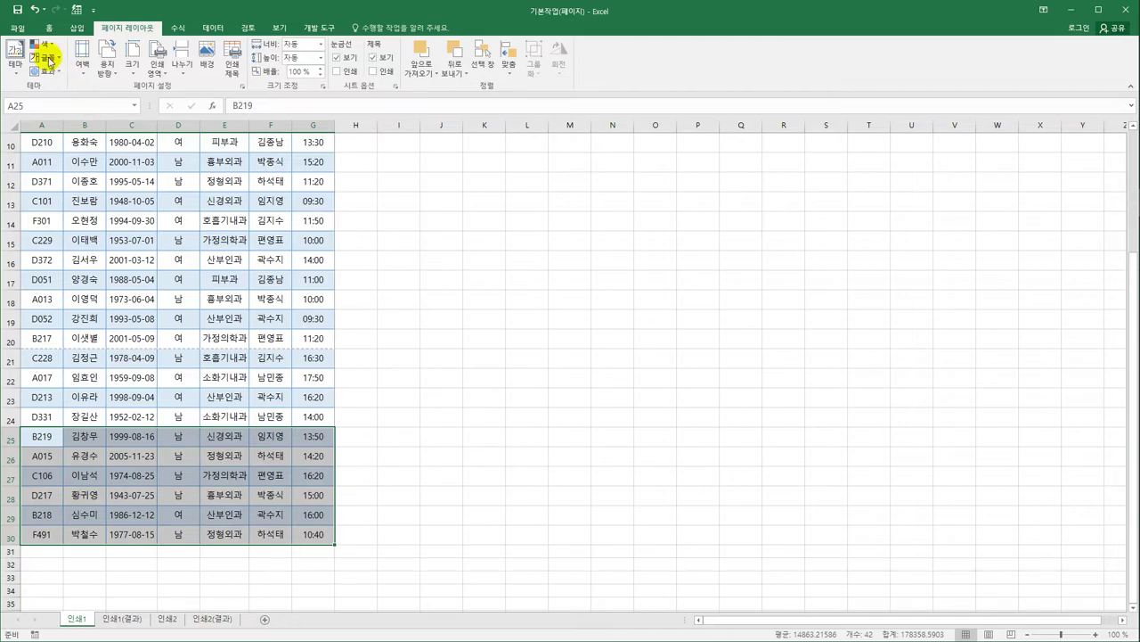
# Step: Check in the print preview whether rows 25 to 30 are included on the second page
pyautogui.click(19, 27)
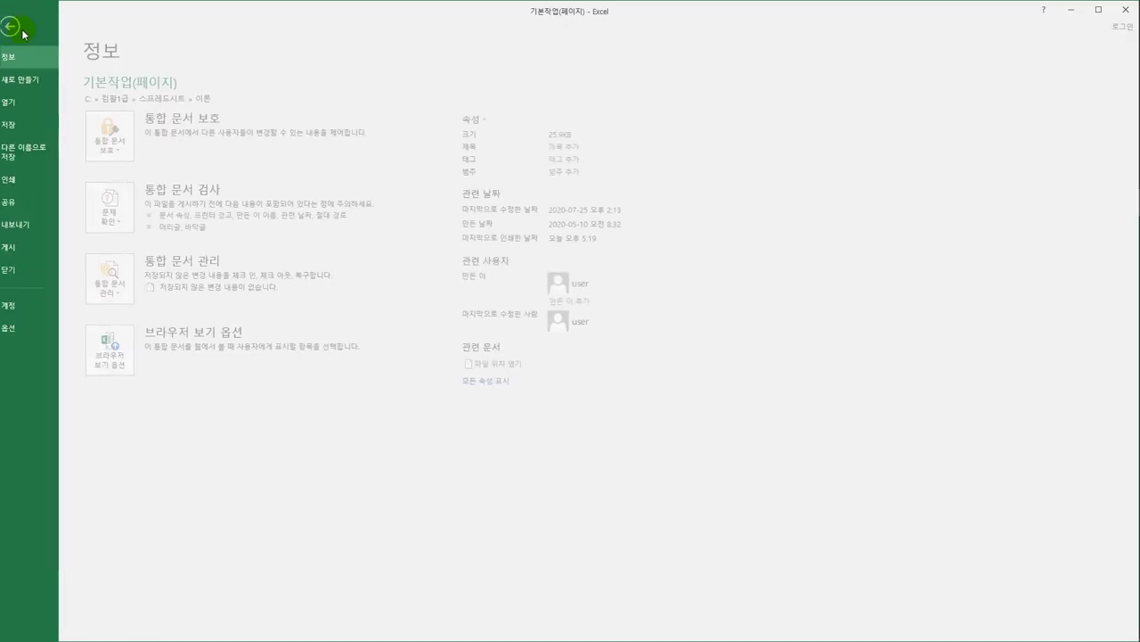
pyautogui.click(38, 185)
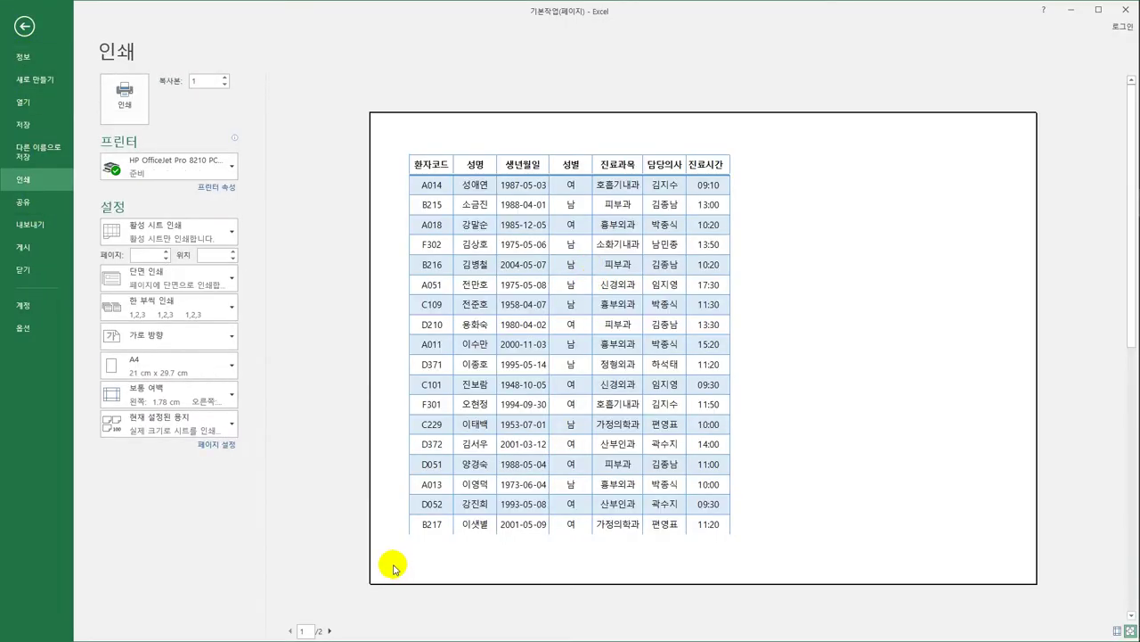
pyautogui.click(330, 630)
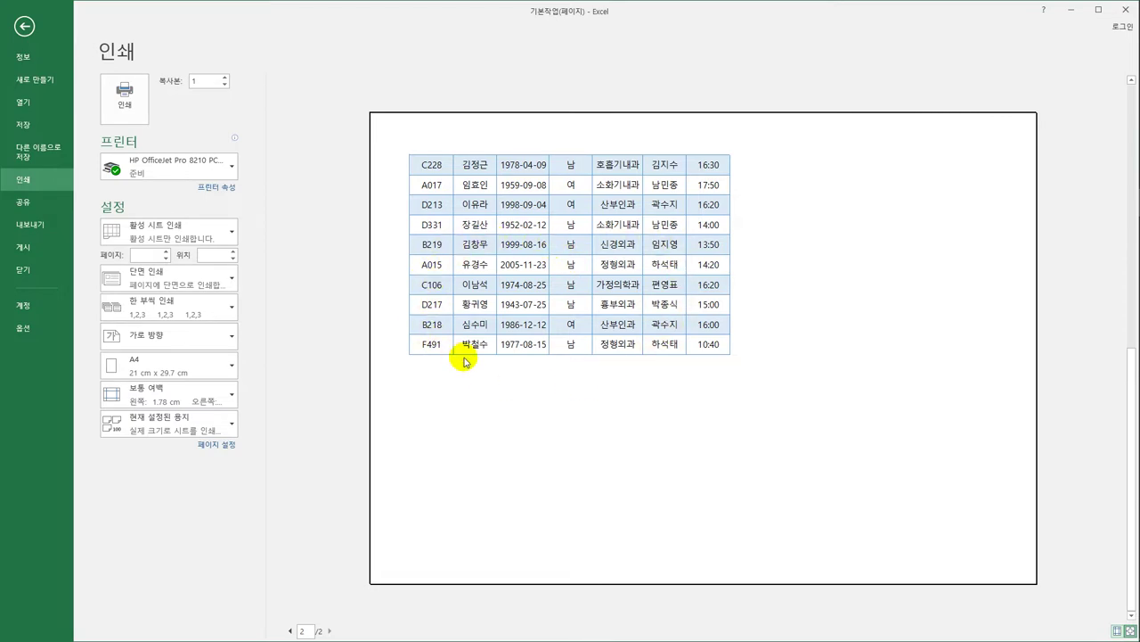
pyautogui.click(24, 26)
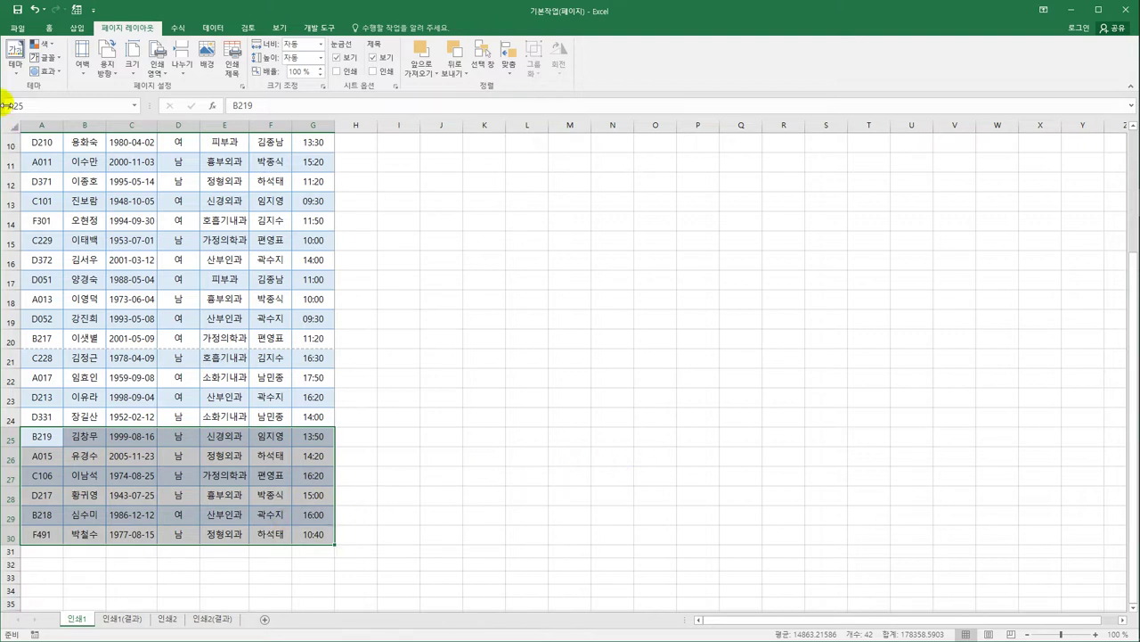
# Step: Compare the first and second pages in the print preview for the column heading row
pyautogui.click(5, 32)
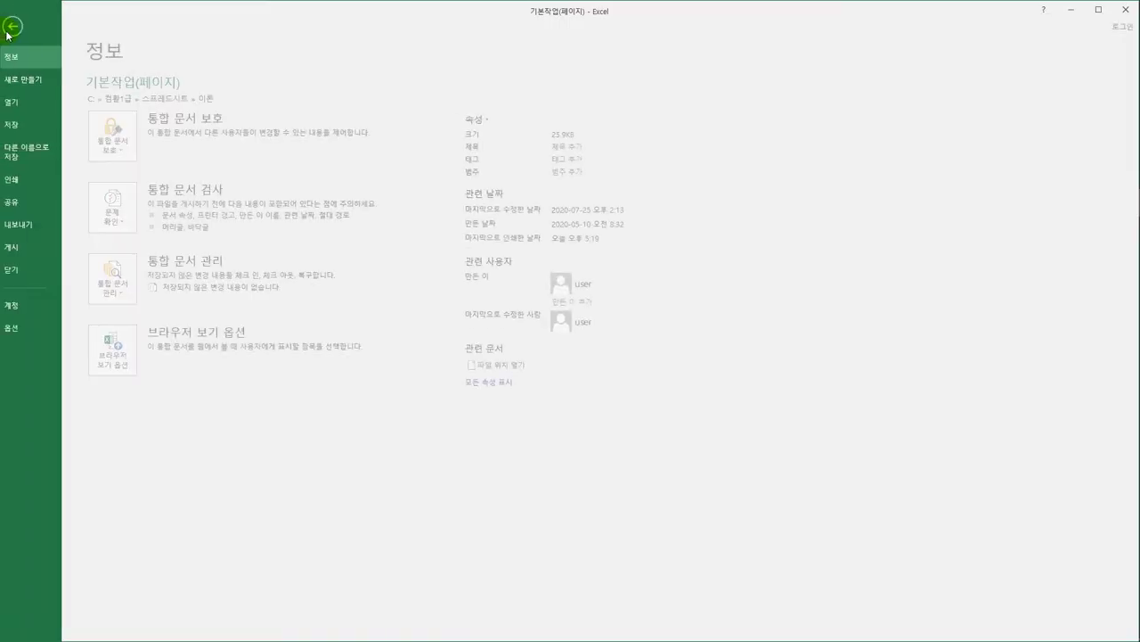
pyautogui.click(23, 179)
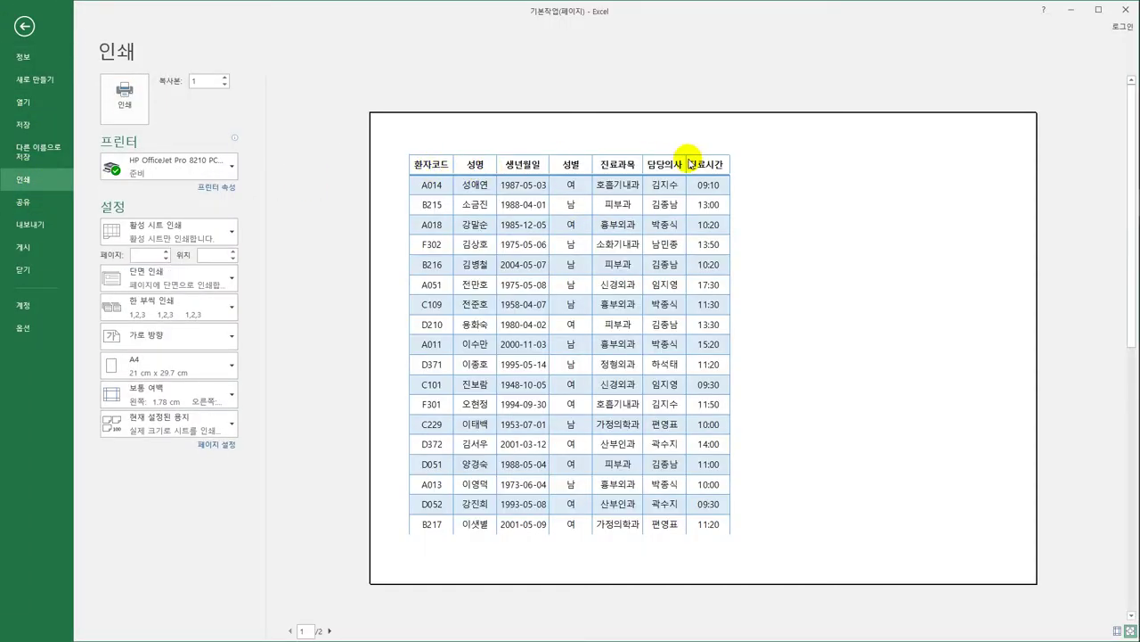
pyautogui.click(329, 631)
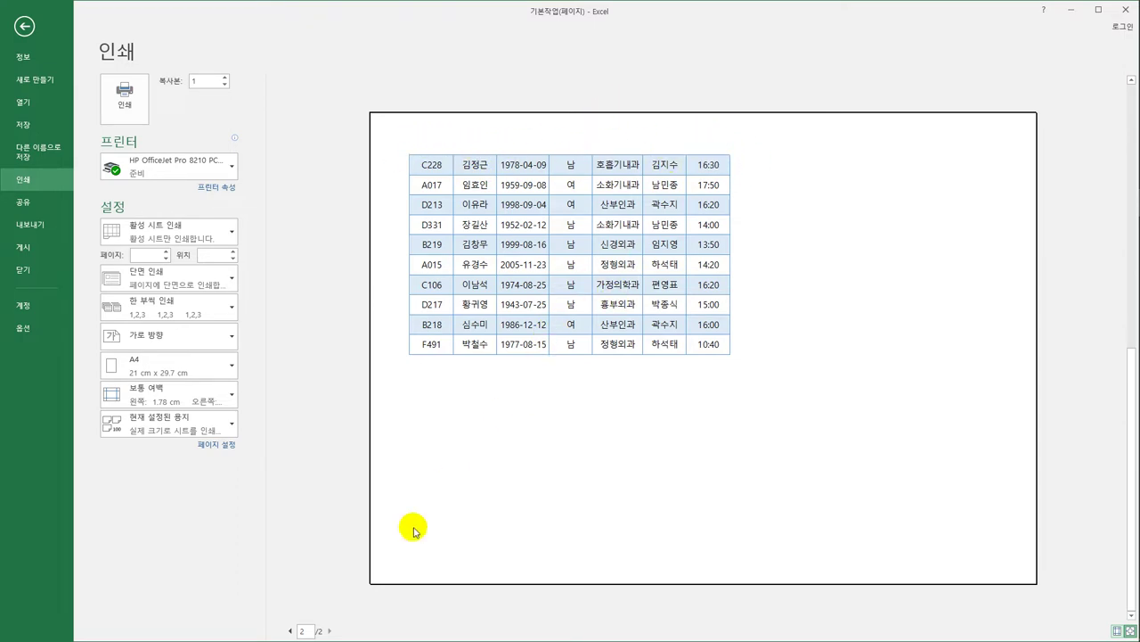
pyautogui.click(290, 631)
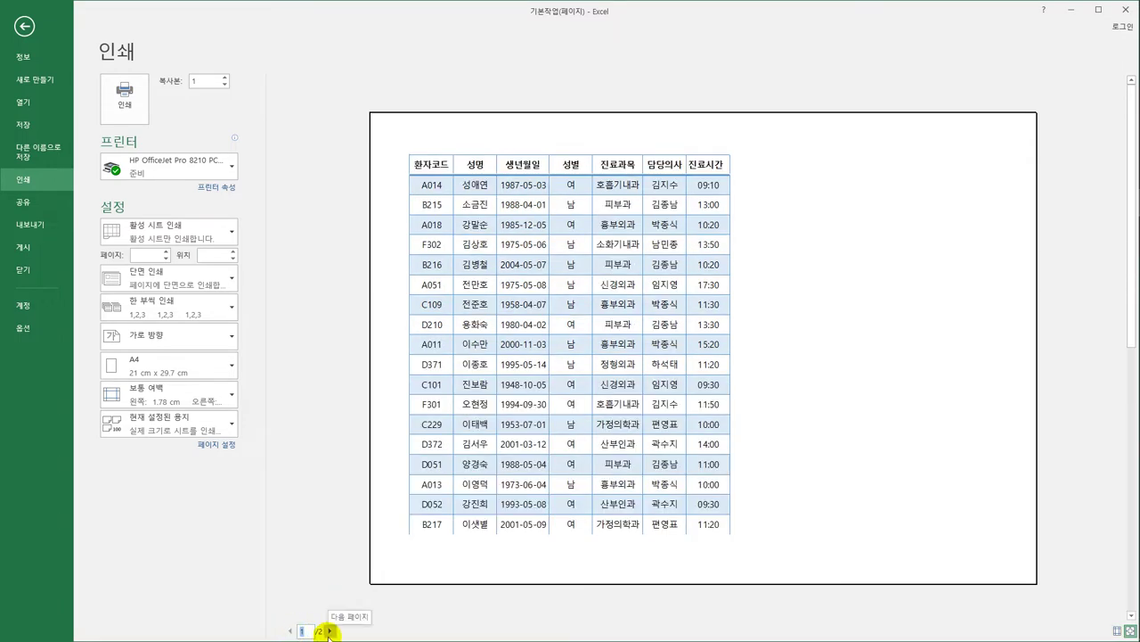
pyautogui.click(329, 631)
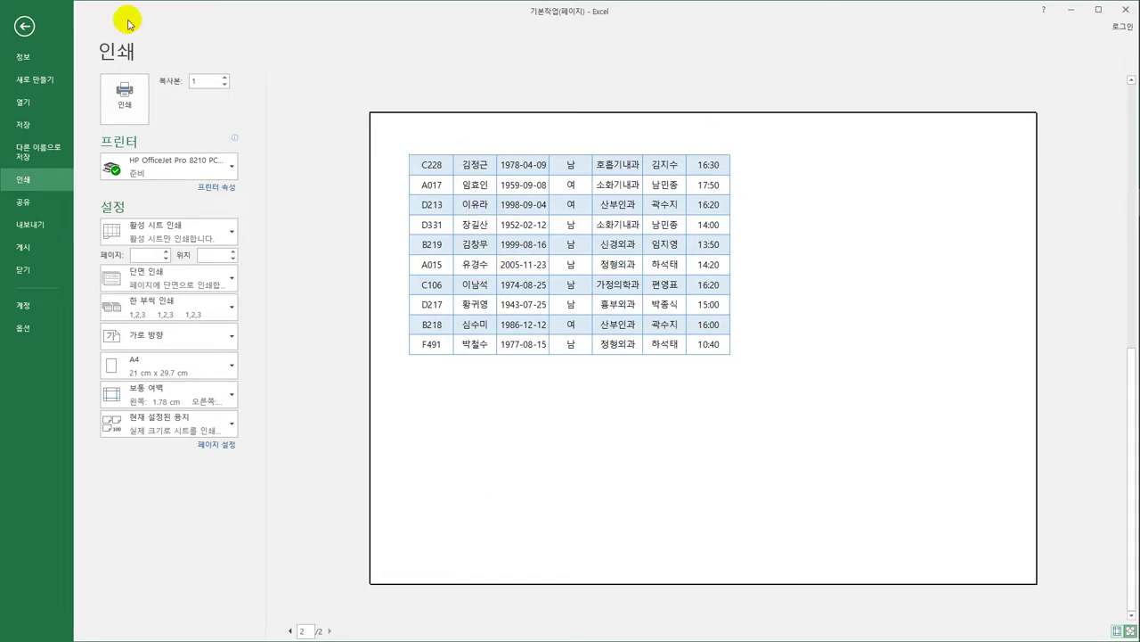
pyautogui.click(24, 26)
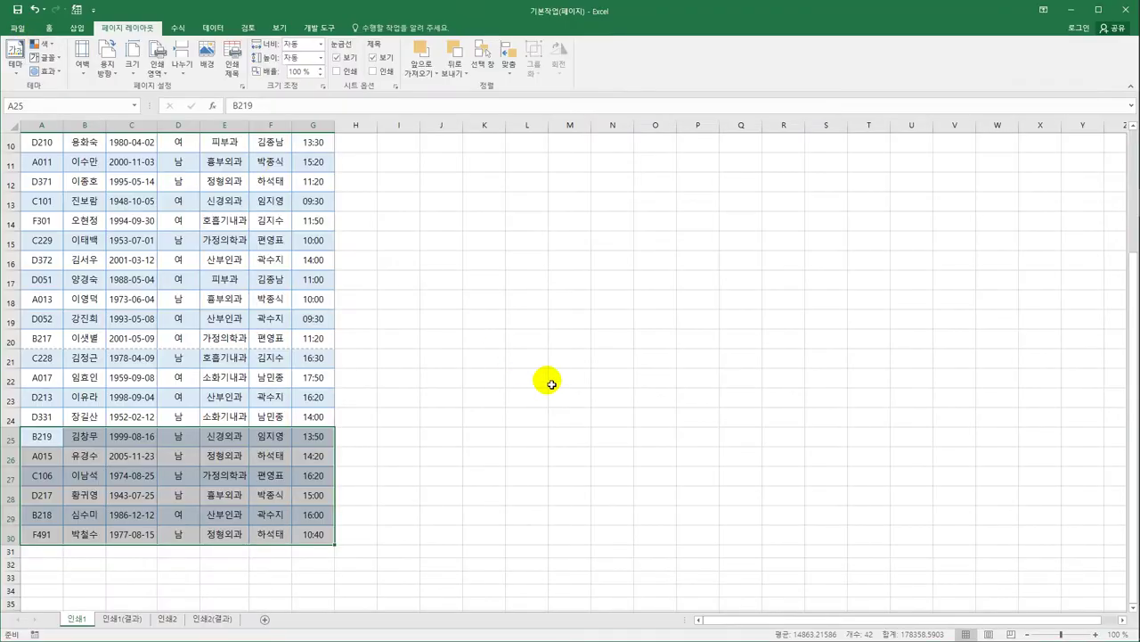
# Step: Set row 2 ($2:$2) as the title row repeated on every printed page and check both pages in the print preview
pyautogui.scroll(3, 551, 384)
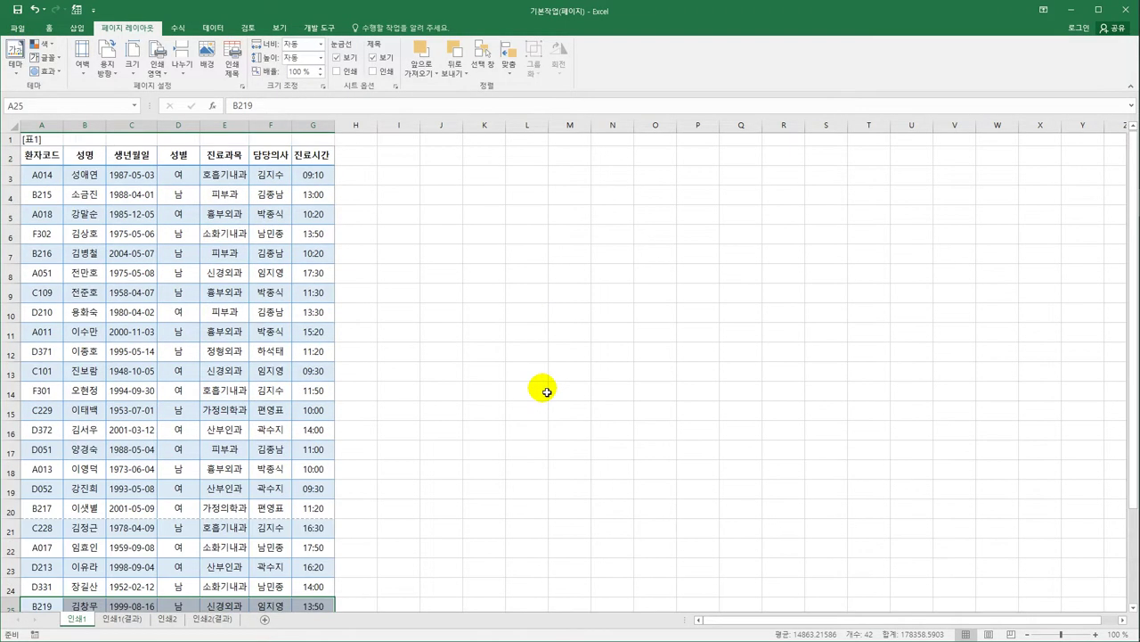
pyautogui.click(11, 159)
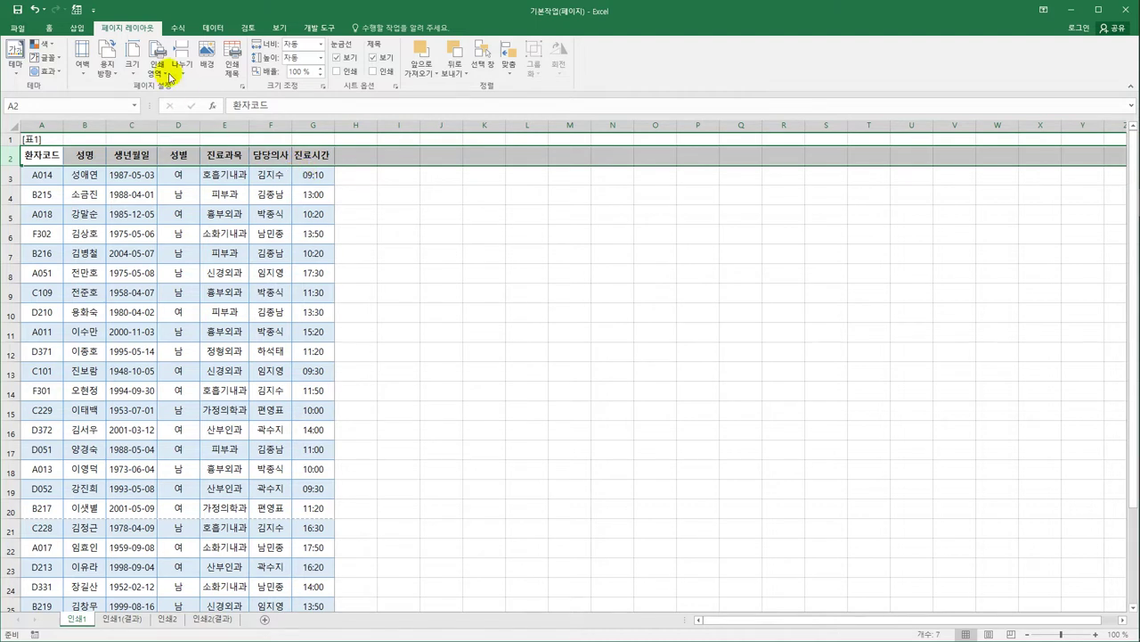
pyautogui.click(241, 86)
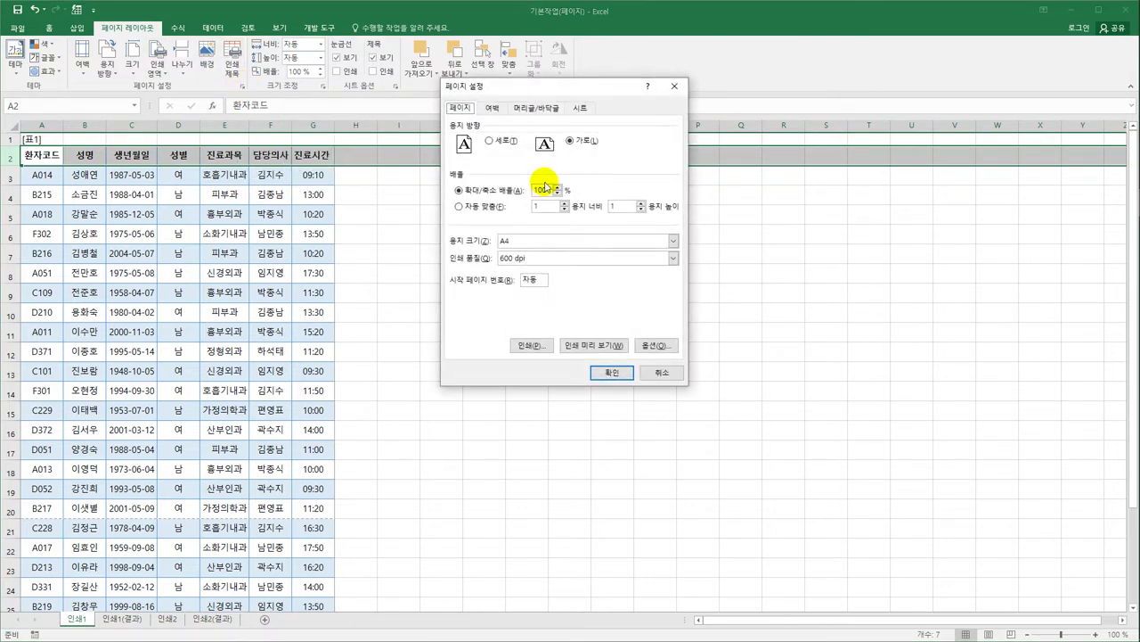
pyautogui.click(586, 107)
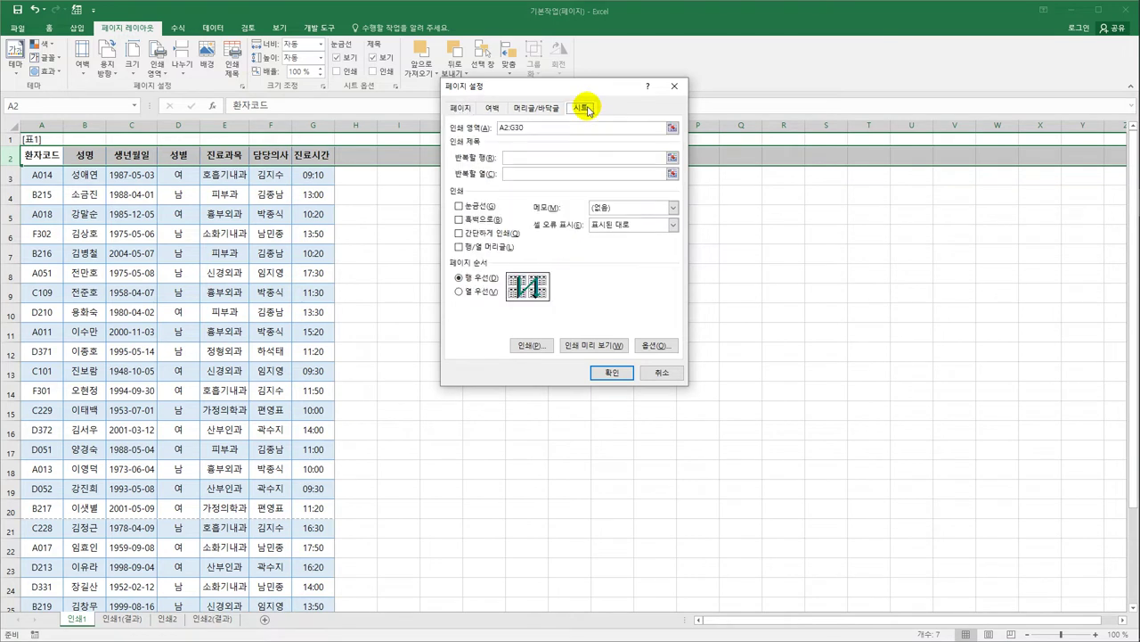
pyautogui.click(517, 161)
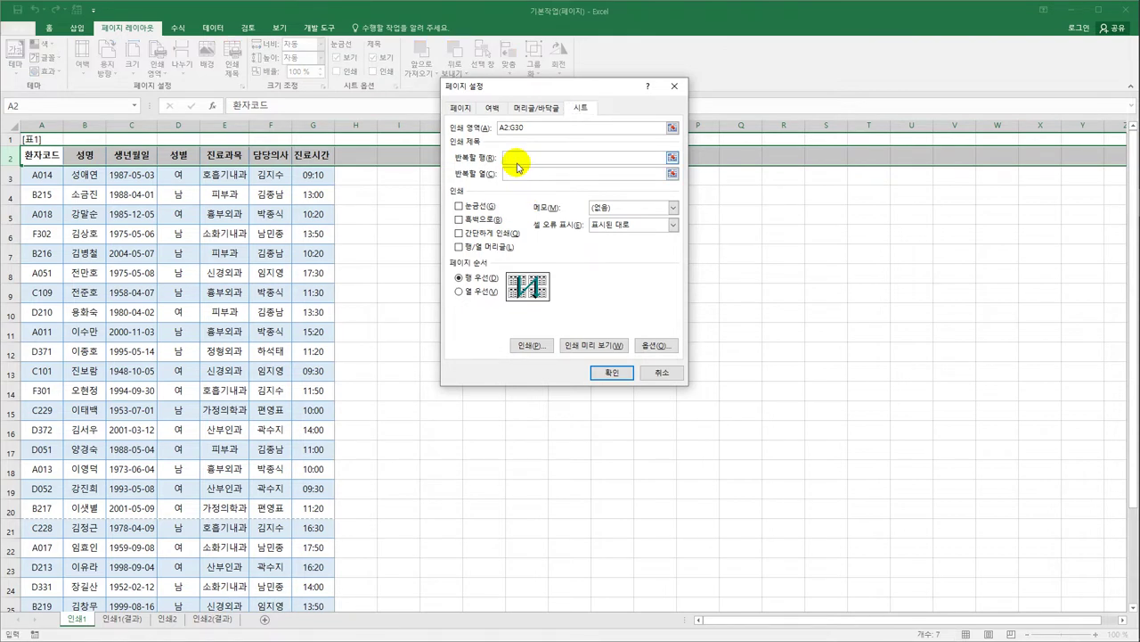
pyautogui.click(15, 157)
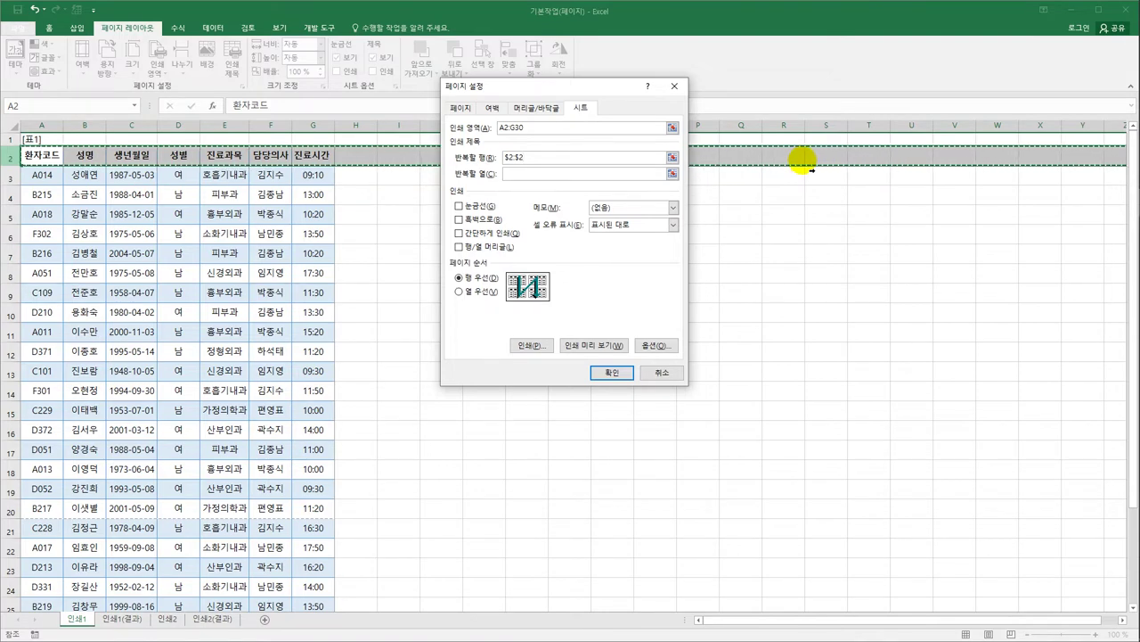
pyautogui.click(584, 354)
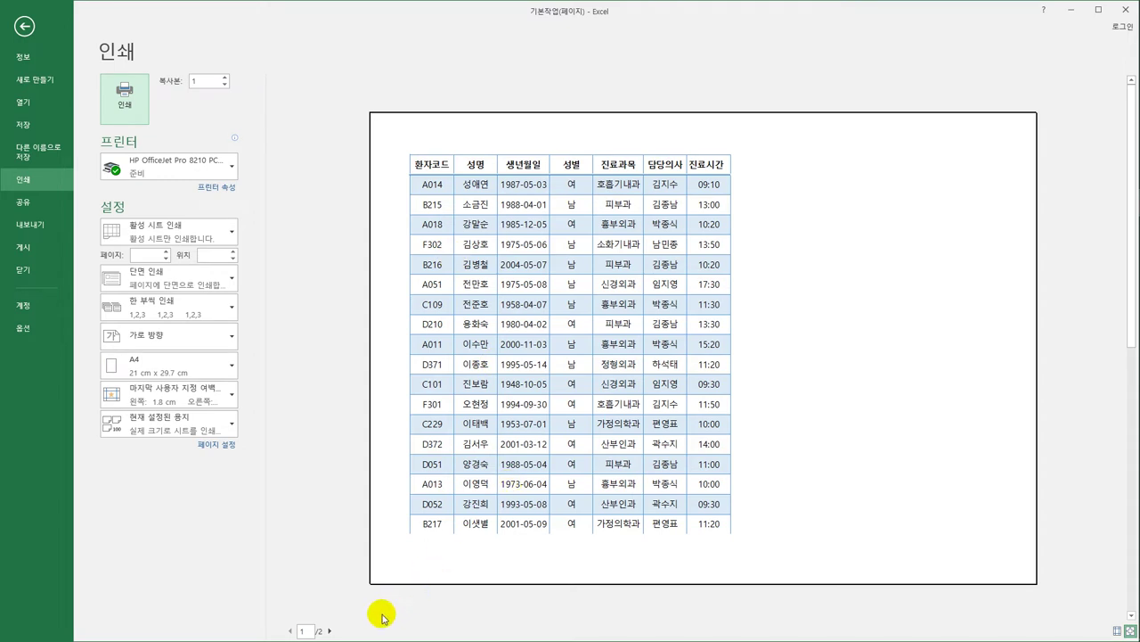
pyautogui.click(329, 630)
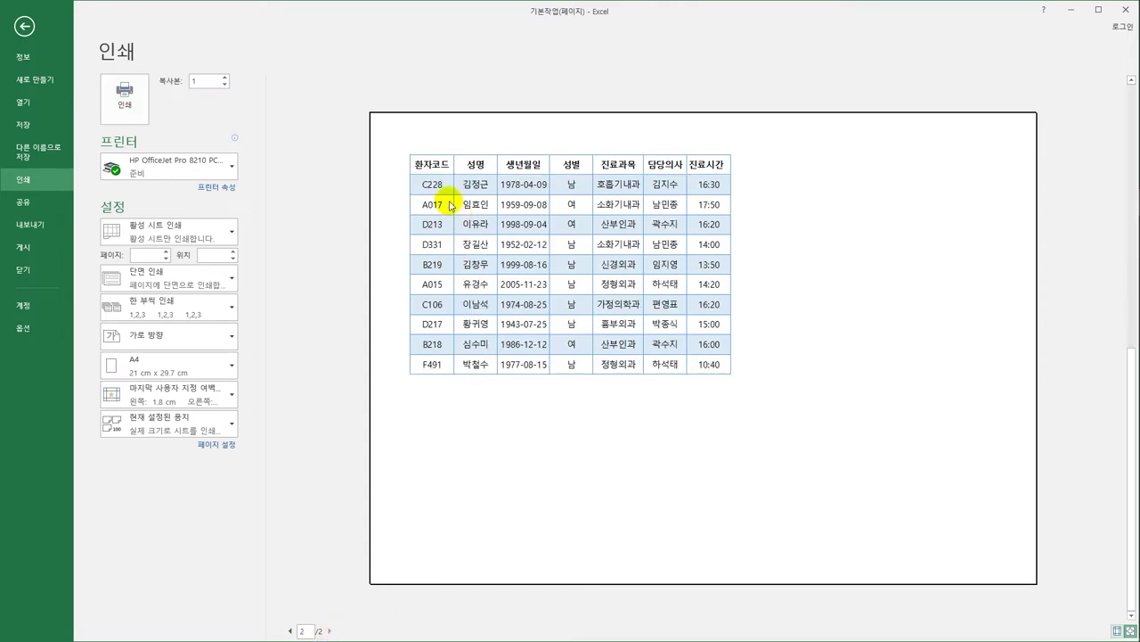
pyautogui.click(24, 26)
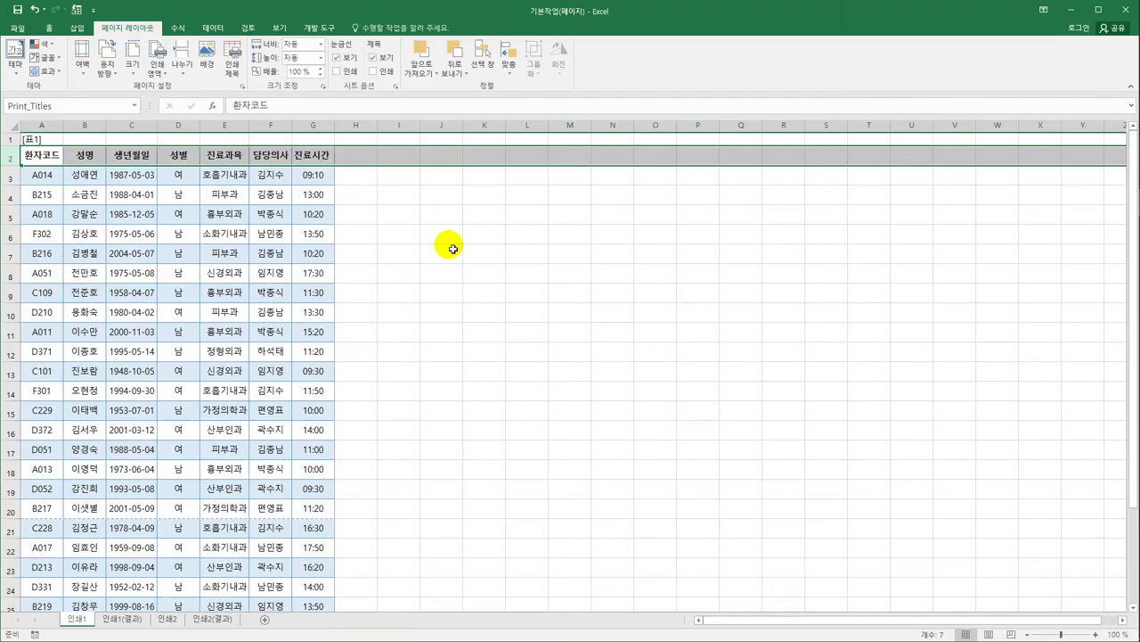
# Step: Add a page header whose right section shows the page number, a slash and the total number of pages
pyautogui.click(240, 86)
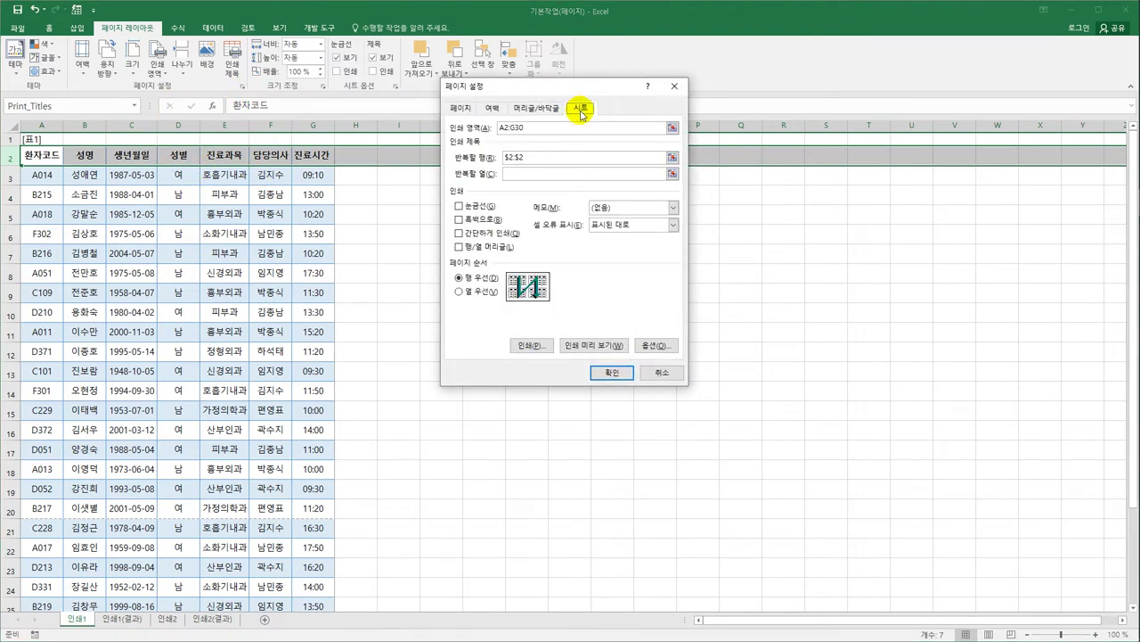
pyautogui.click(541, 172)
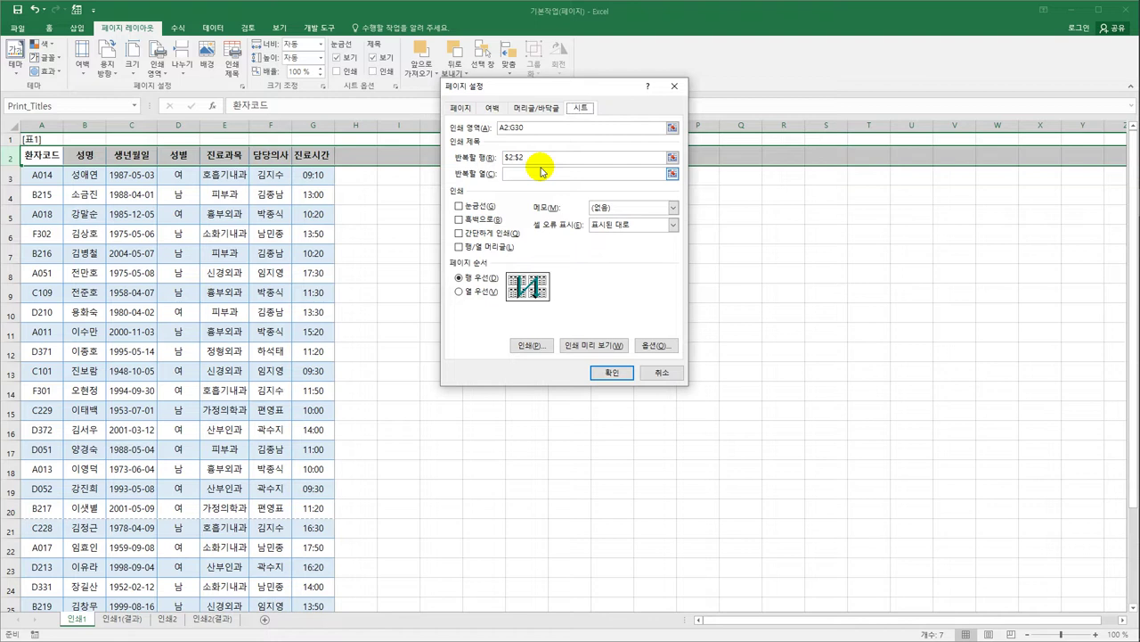
pyautogui.click(537, 111)
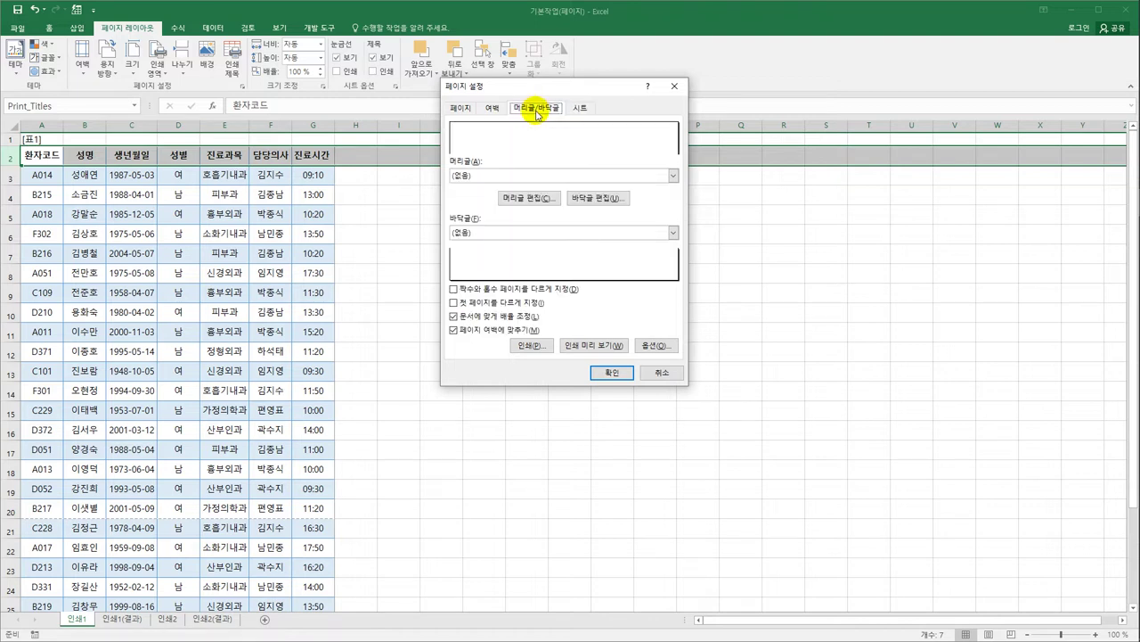
pyautogui.click(537, 200)
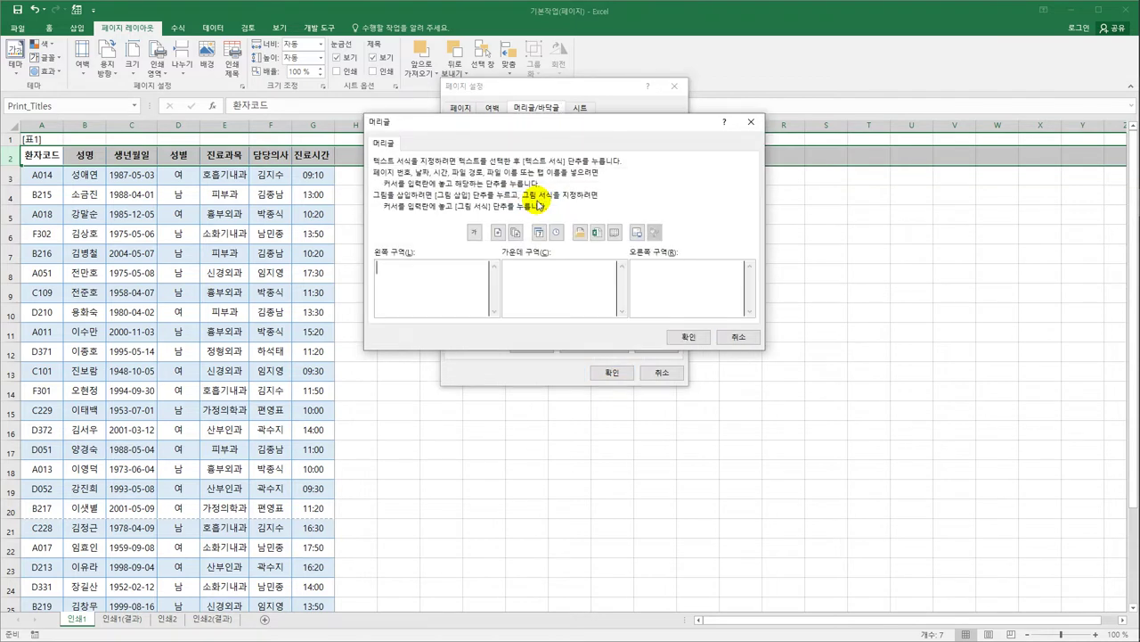
pyautogui.moveTo(566, 126); pyautogui.dragTo(684, 252)
pyautogui.click(777, 416)
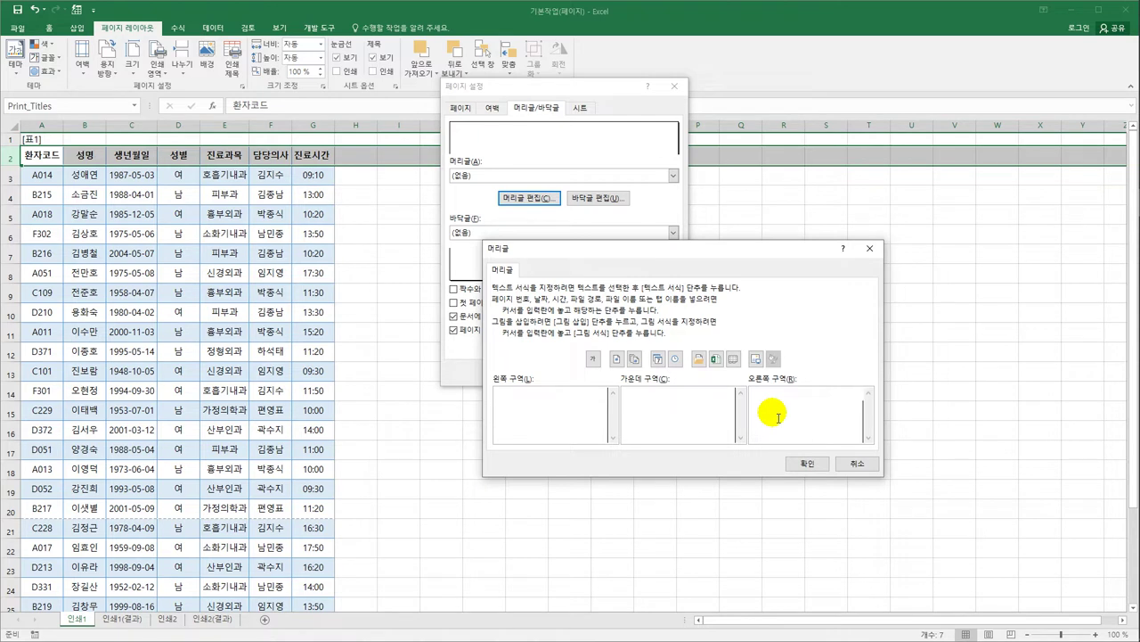
pyautogui.click(615, 359)
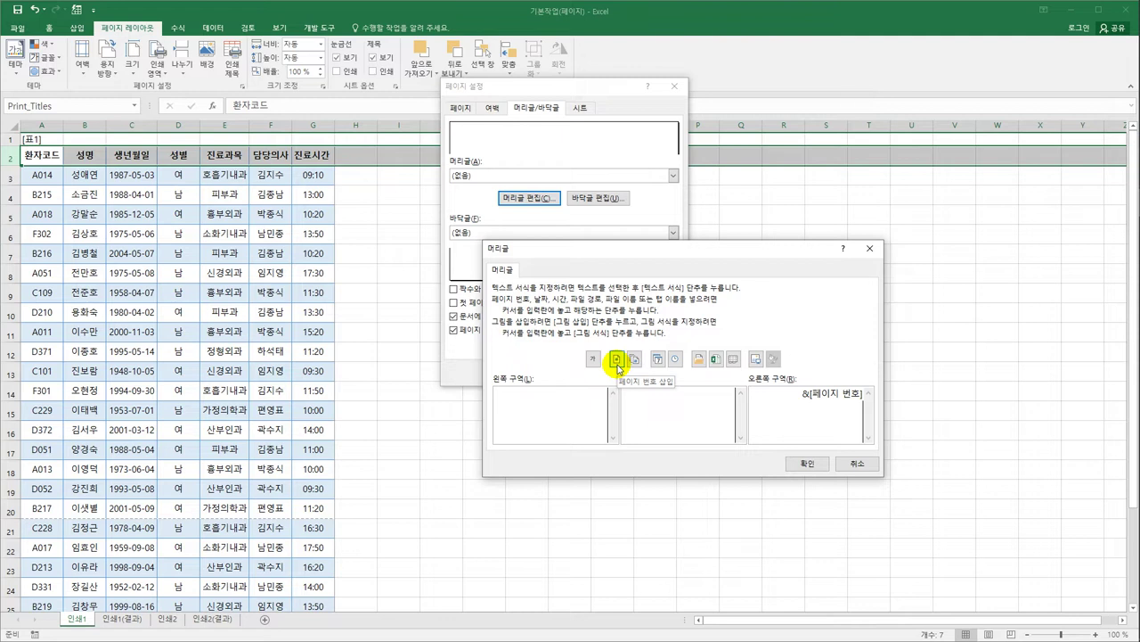
pyautogui.write('/')
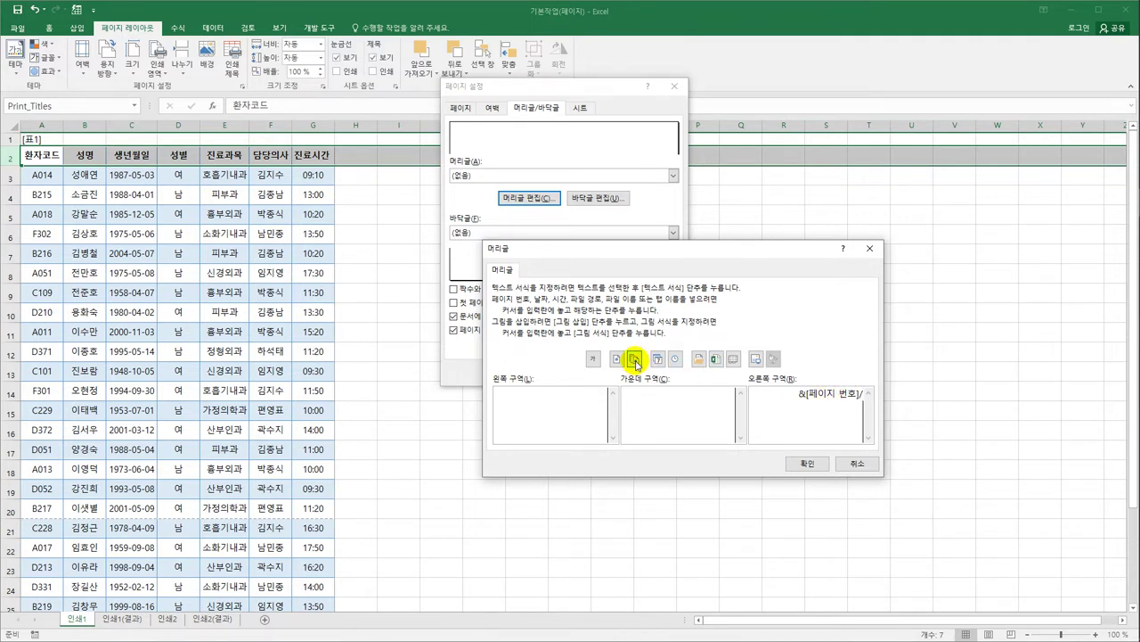
pyautogui.click(634, 359)
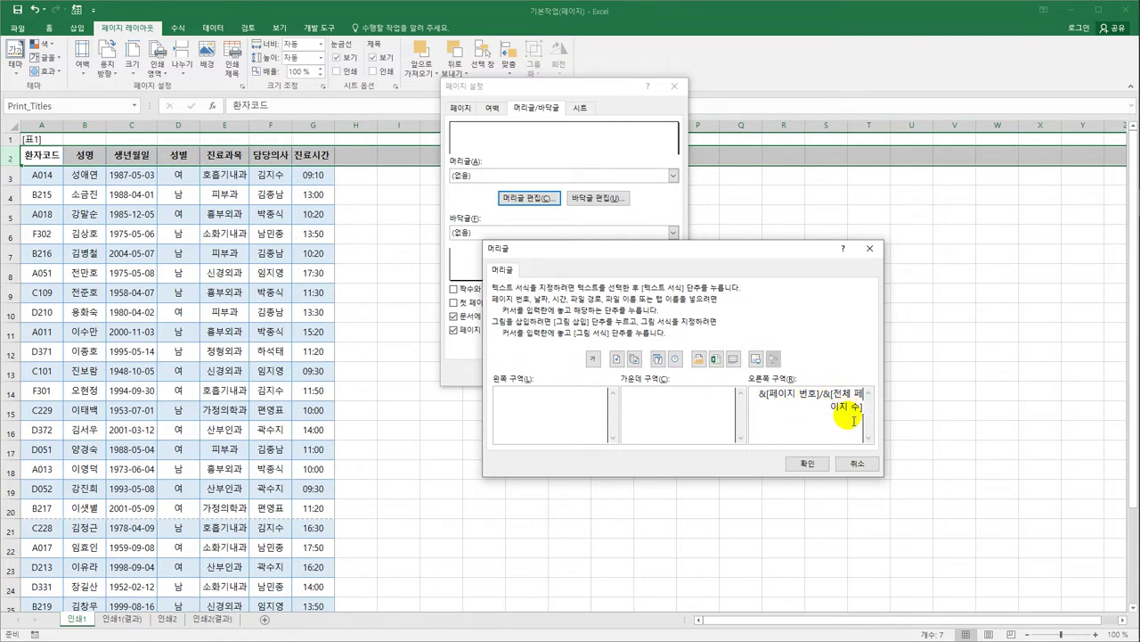
pyautogui.click(807, 465)
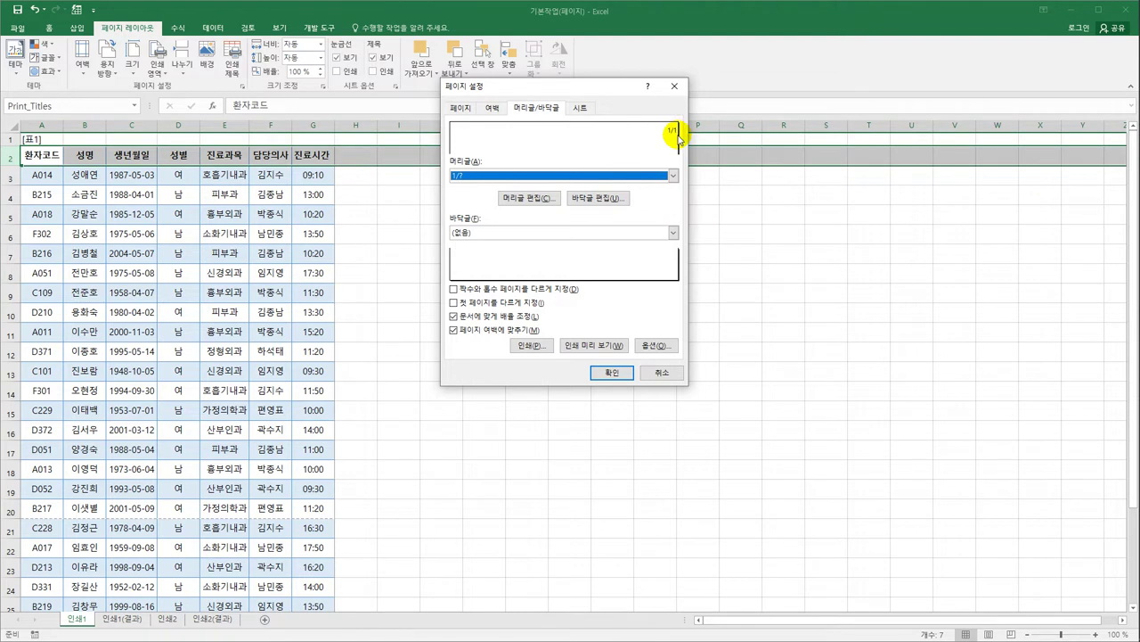
pyautogui.click(613, 375)
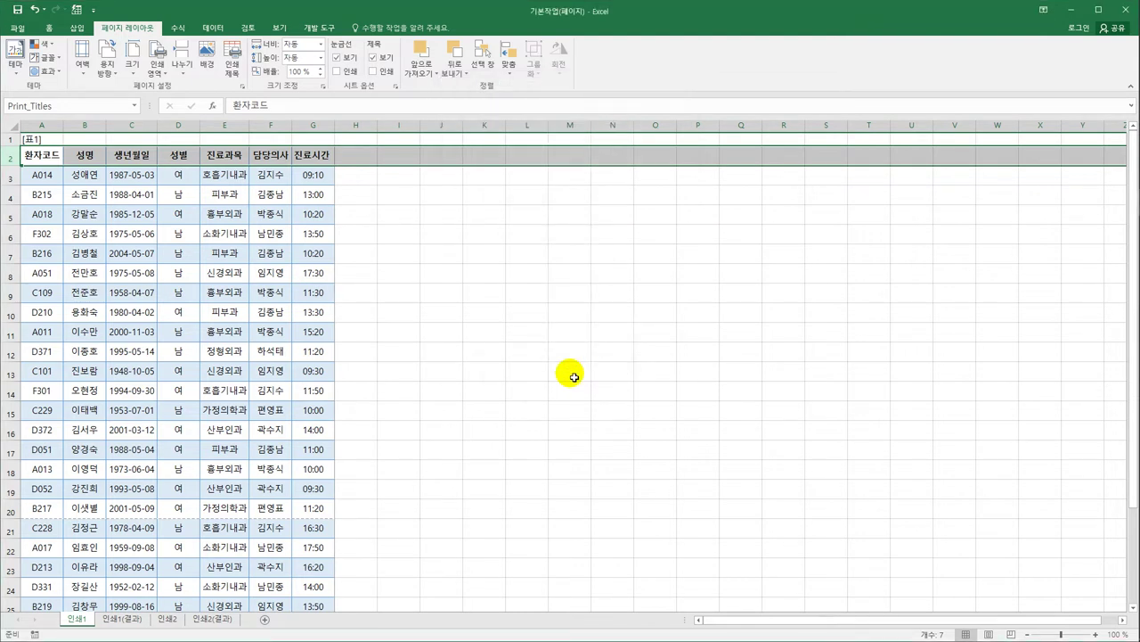
# Step: Check the page header on the first and second pages in the print preview
pyautogui.click(575, 372)
pyautogui.click(17, 27)
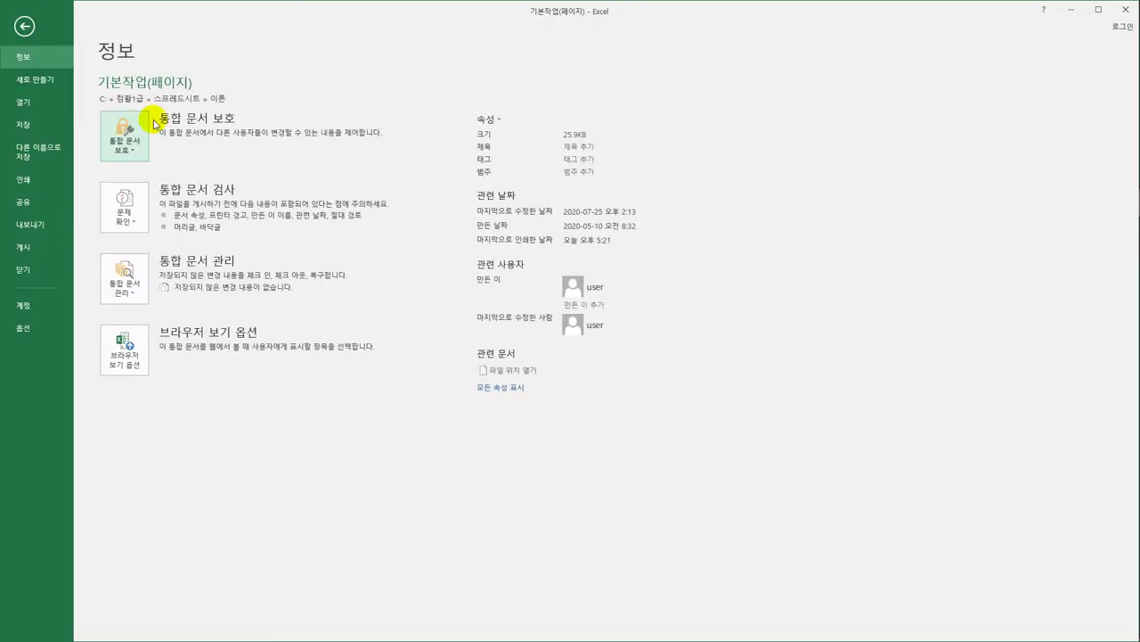
pyautogui.click(23, 179)
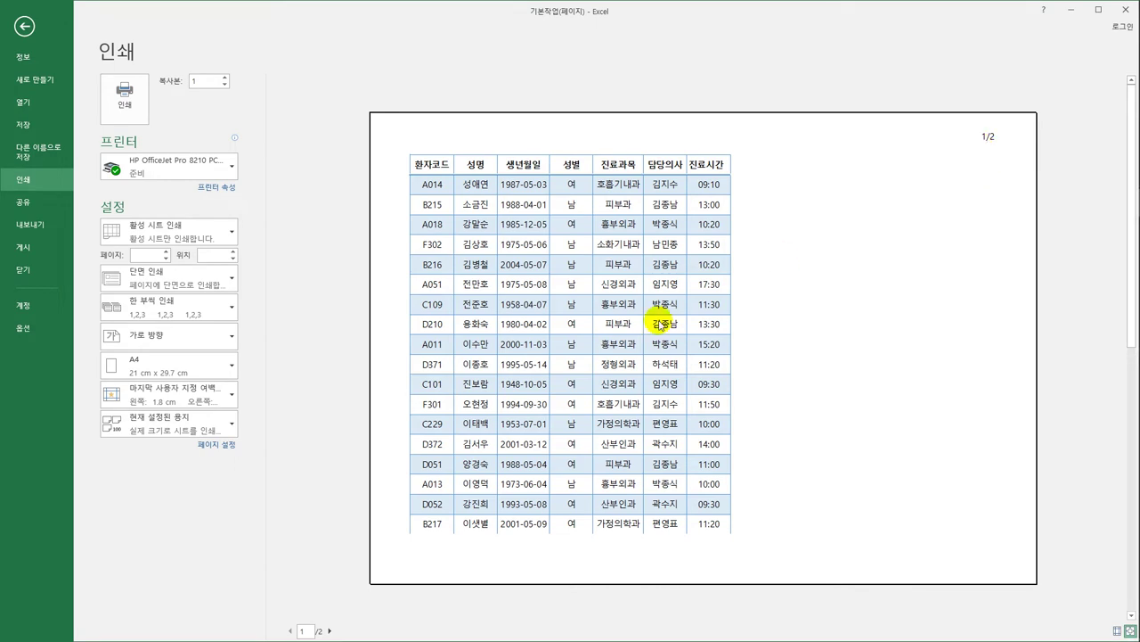
pyautogui.click(329, 630)
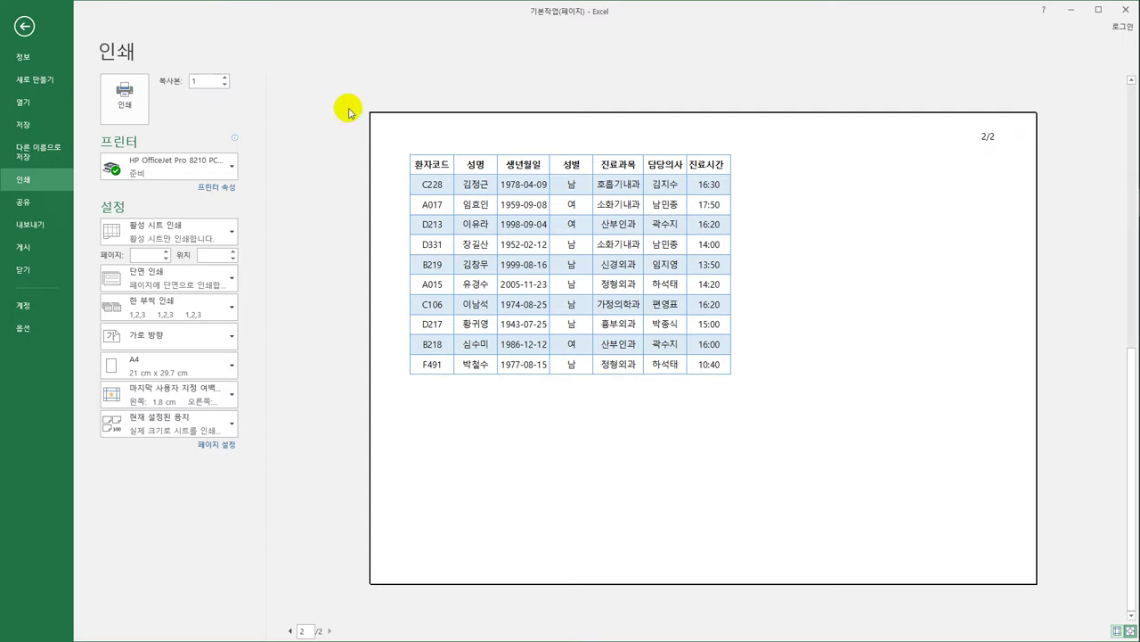
pyautogui.click(25, 27)
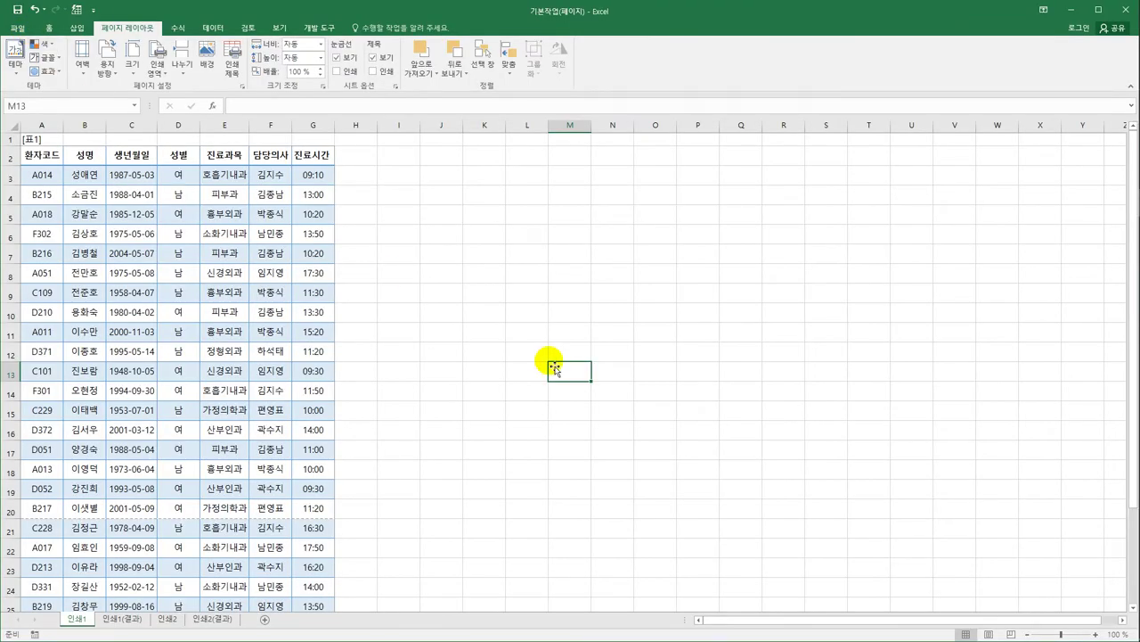
# Step: Centre the 인쇄2 sheet horizontally (가로) on the printed page in its page setup
pyautogui.click(178, 626)
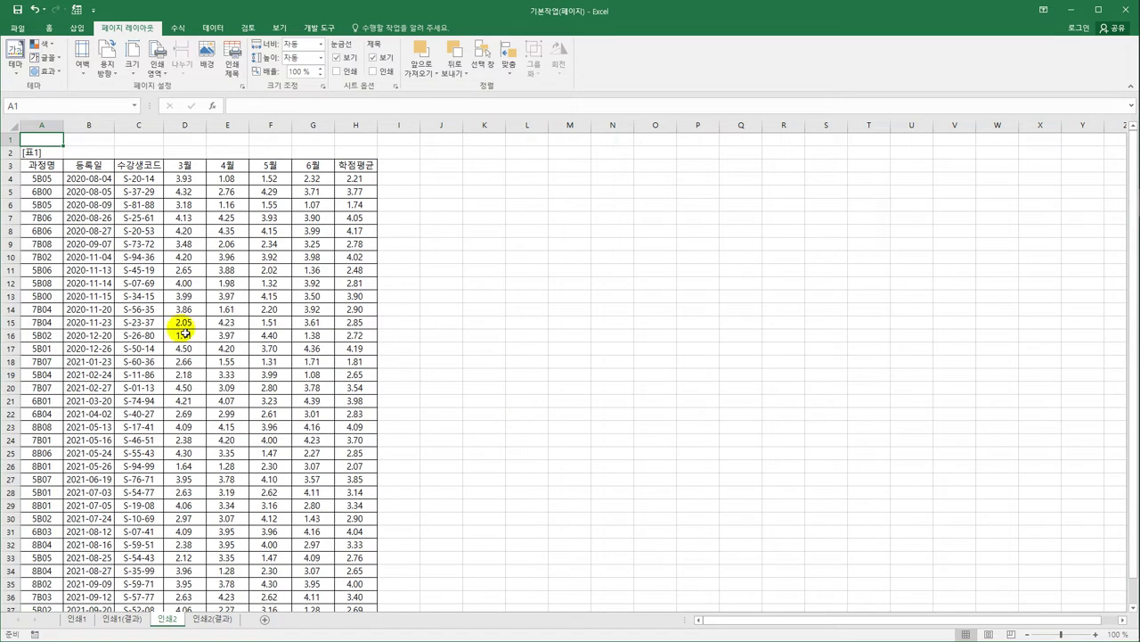
pyautogui.click(17, 30)
pyautogui.click(32, 184)
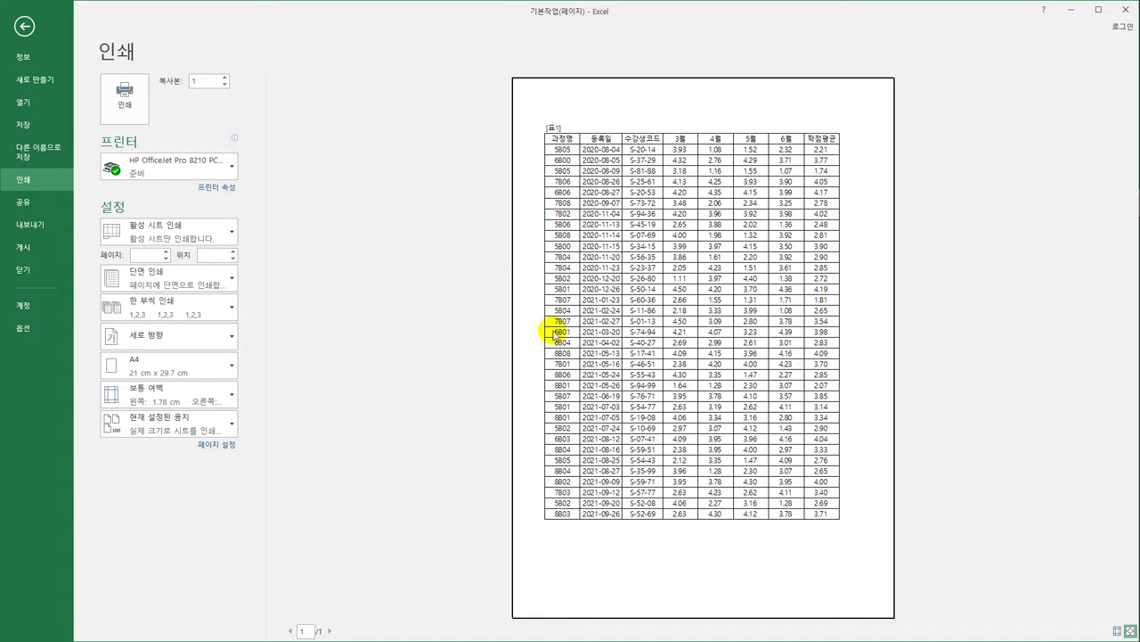
pyautogui.click(218, 445)
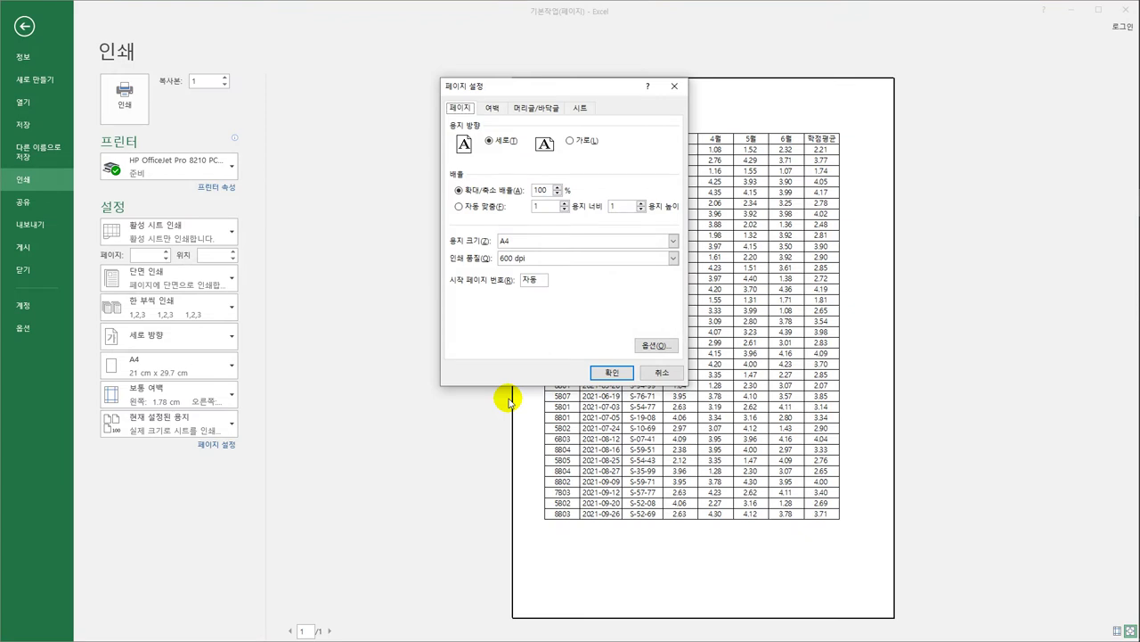
pyautogui.click(495, 108)
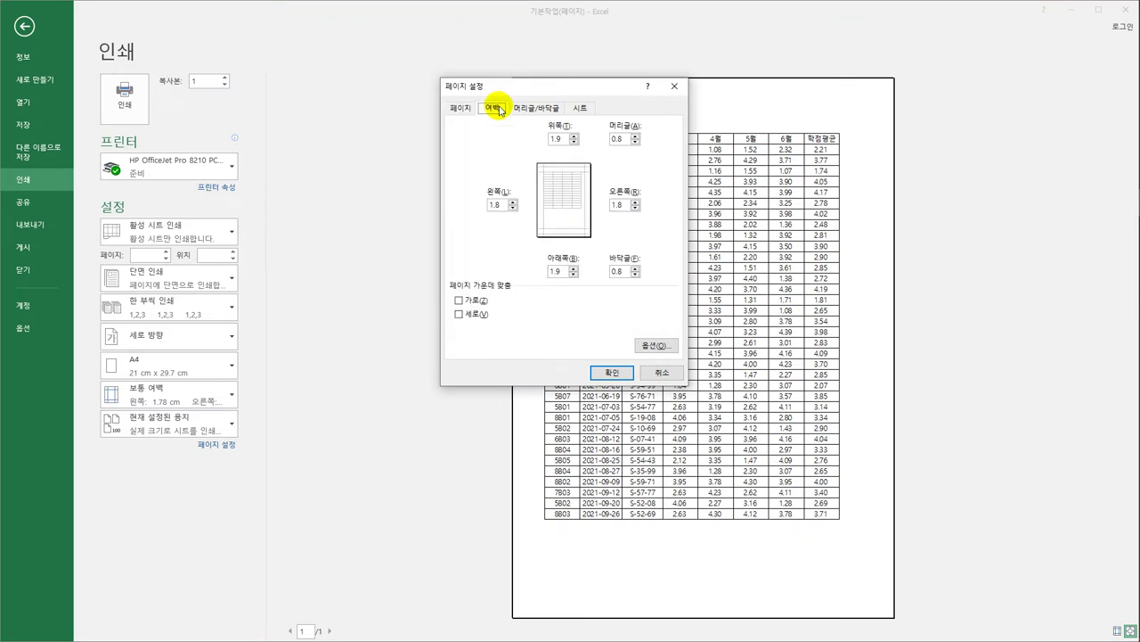
pyautogui.click(477, 301)
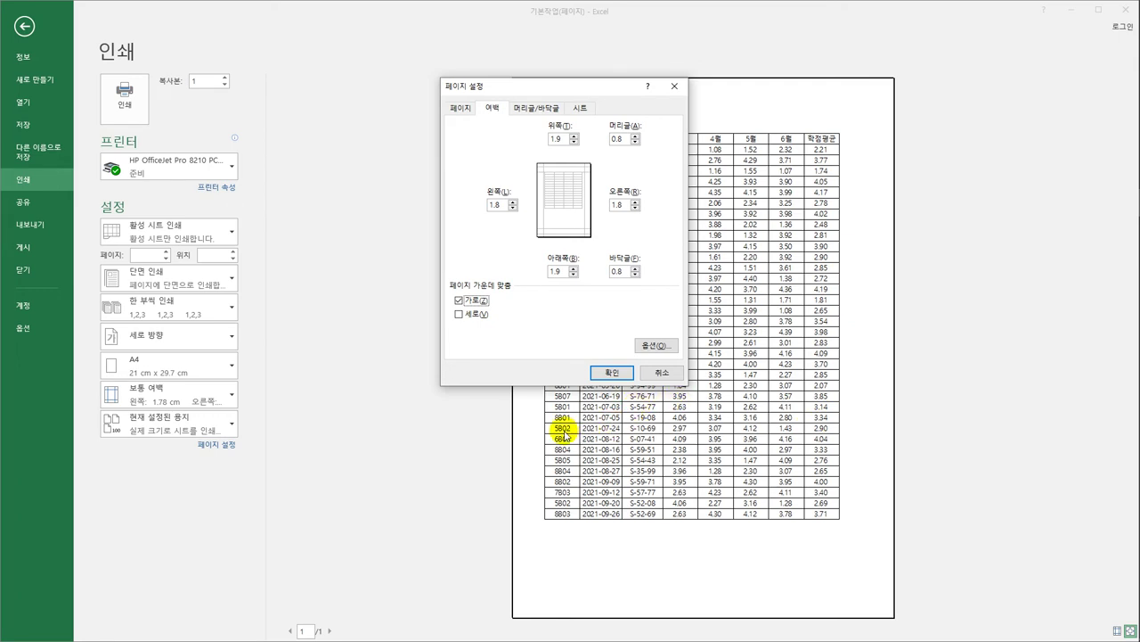
pyautogui.click(599, 379)
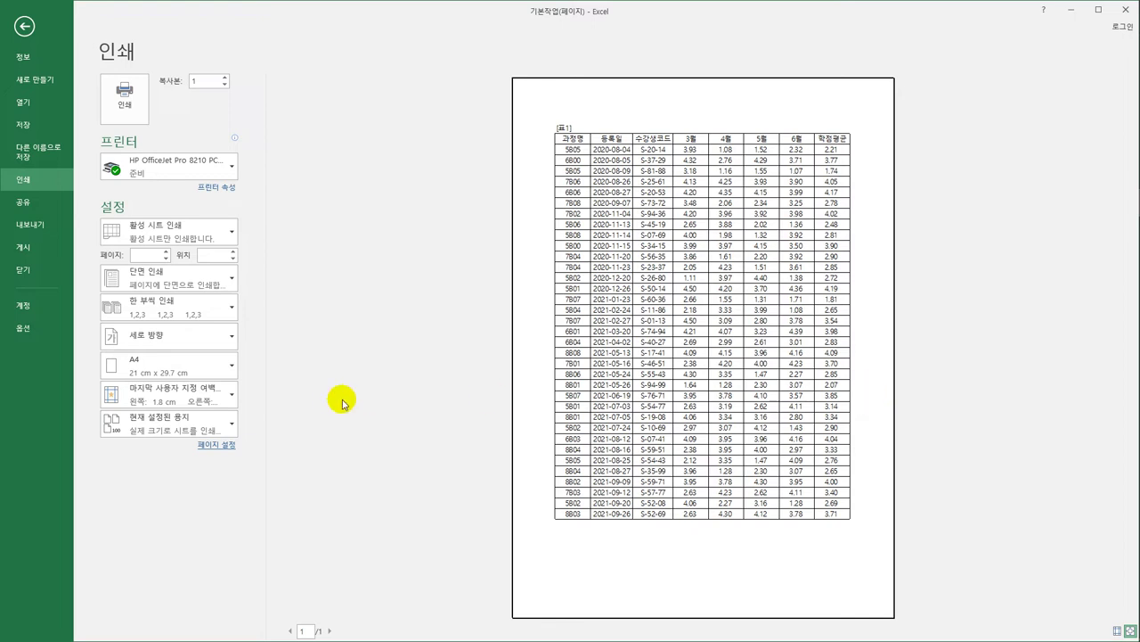
# Step: Insert the sheet name (&[탭]) in the left section of the 인쇄2 sheet's header
pyautogui.click(222, 446)
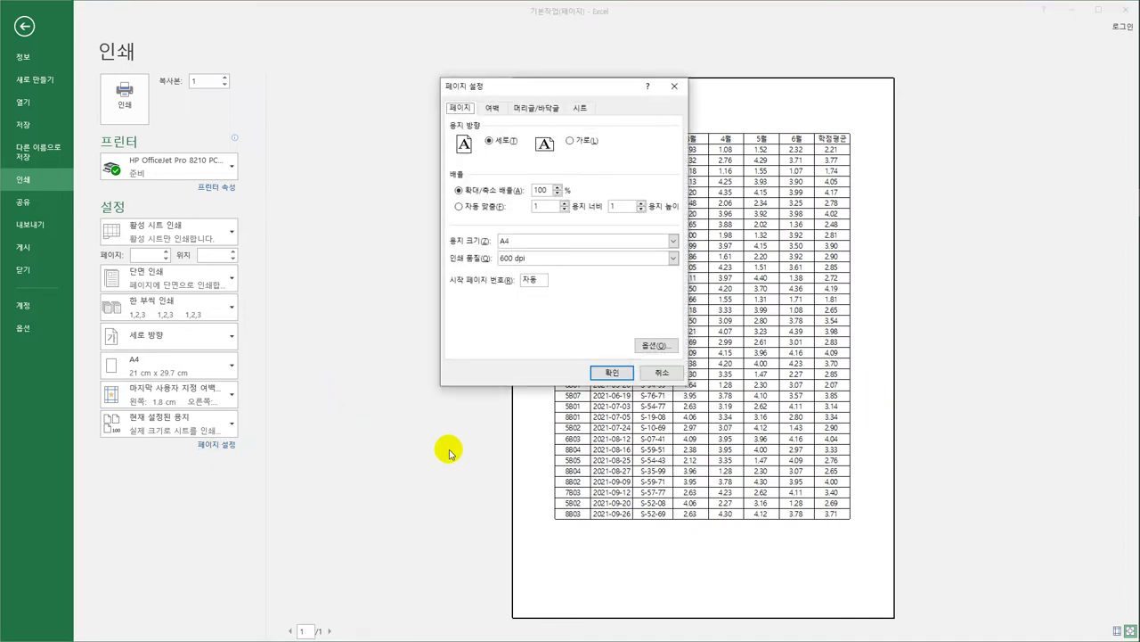
pyautogui.click(548, 110)
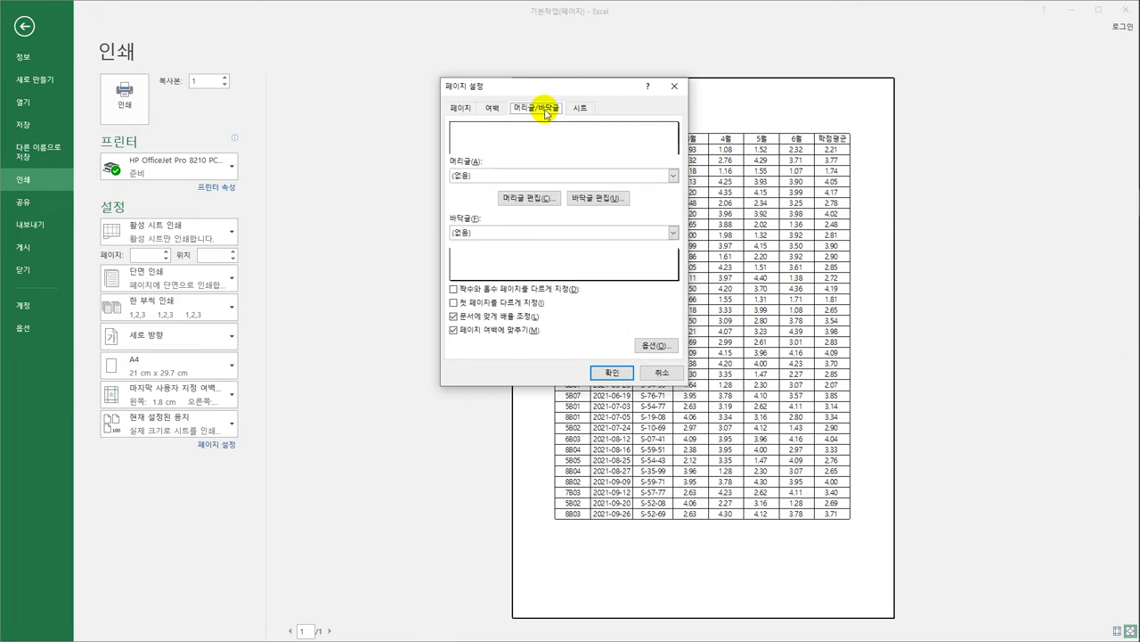
pyautogui.click(538, 198)
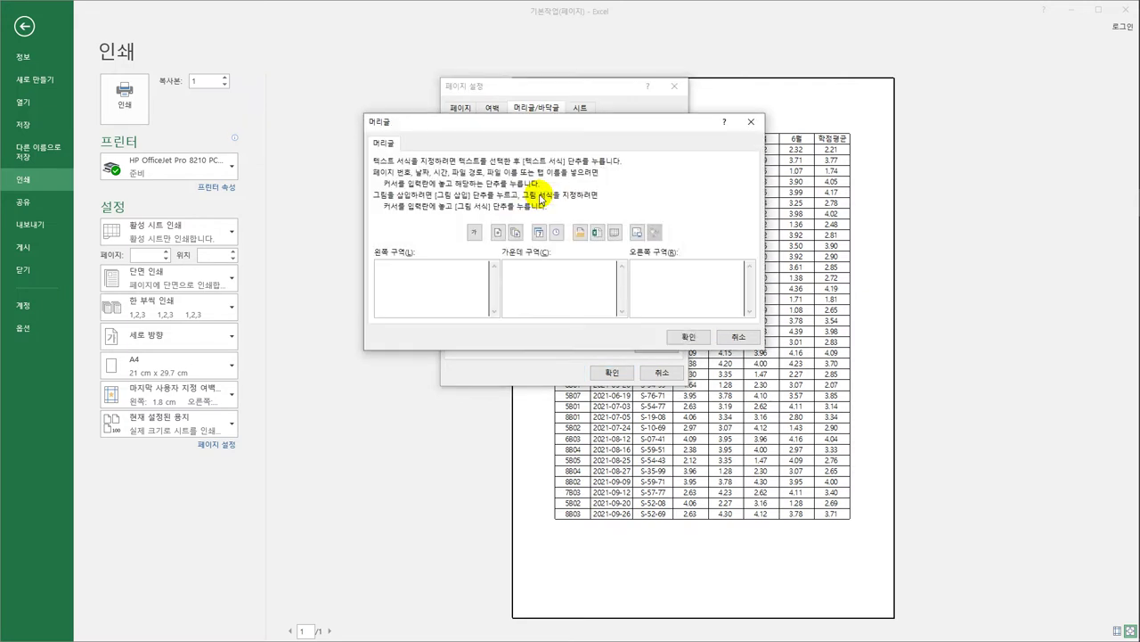
pyautogui.click(400, 276)
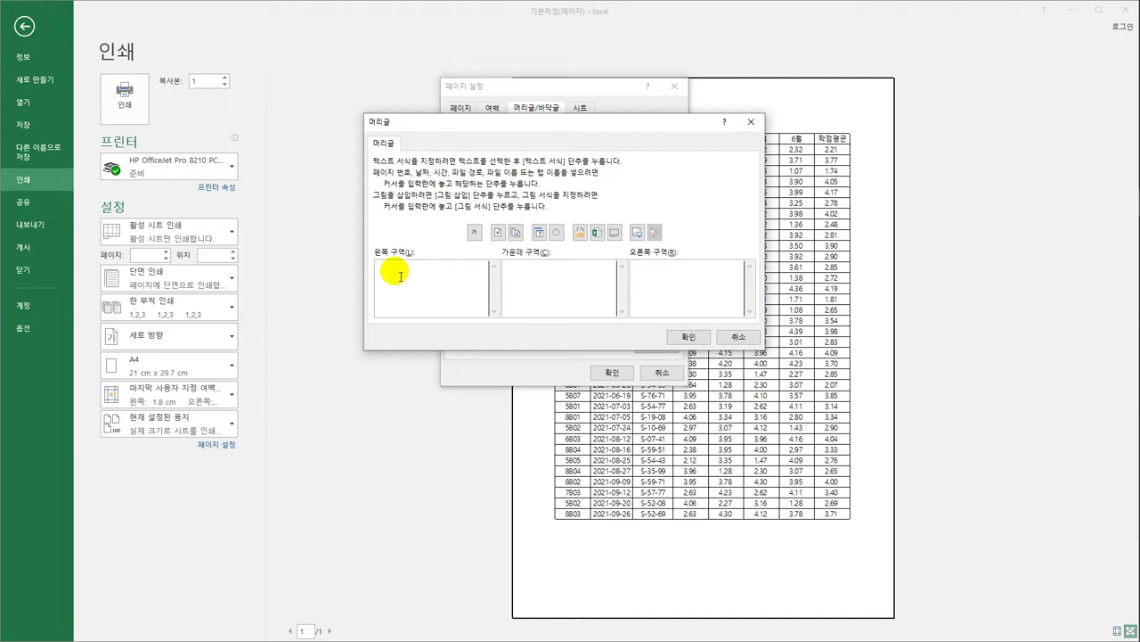
pyautogui.click(616, 233)
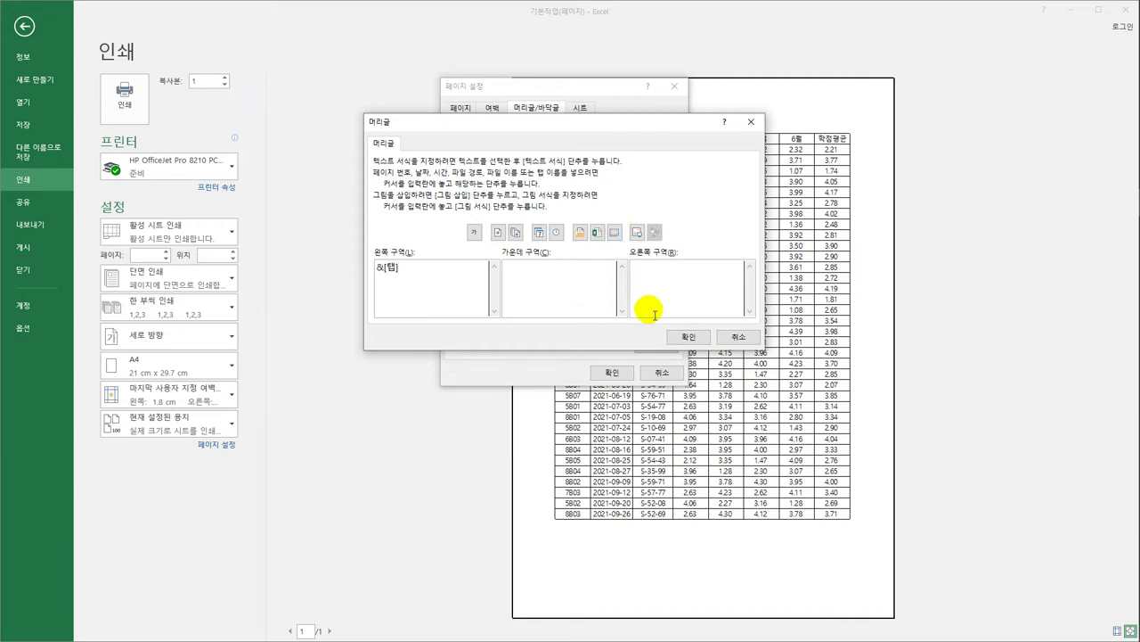
pyautogui.click(688, 337)
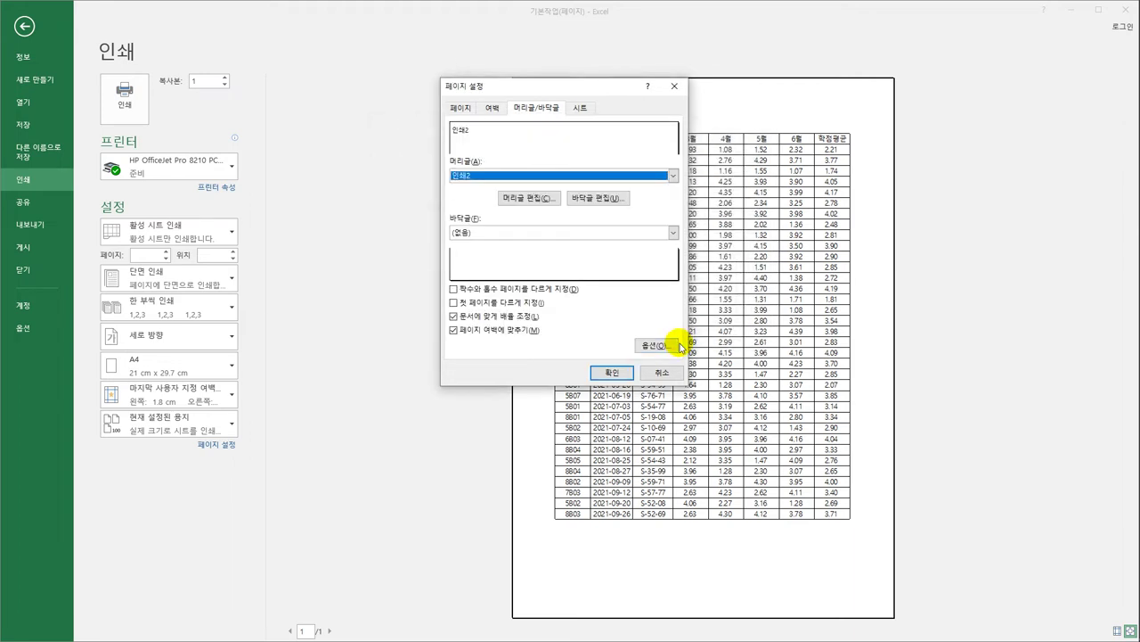
# Step: Insert the page number in the right section of the 인쇄2 sheet's footer and return to the worksheet
pyautogui.click(587, 199)
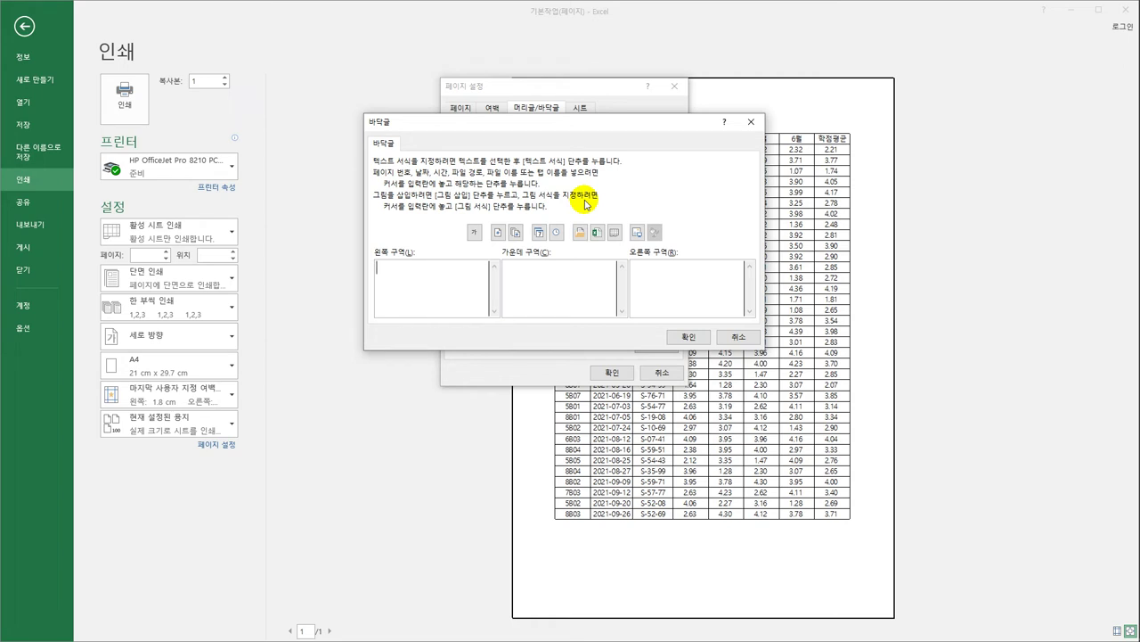
pyautogui.click(682, 298)
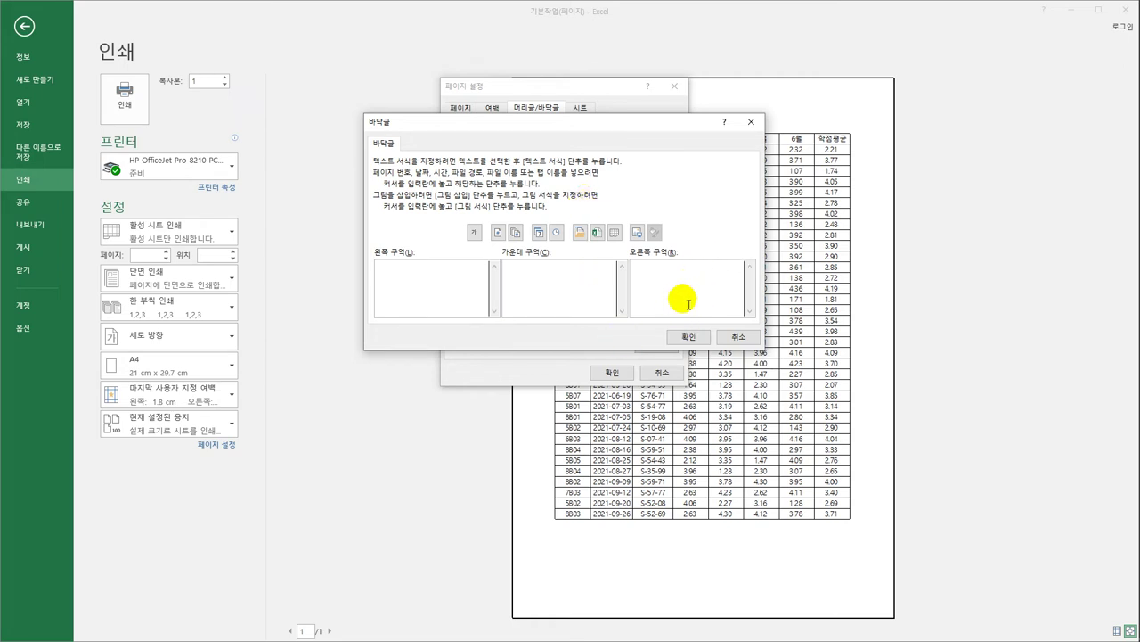
pyautogui.click(499, 234)
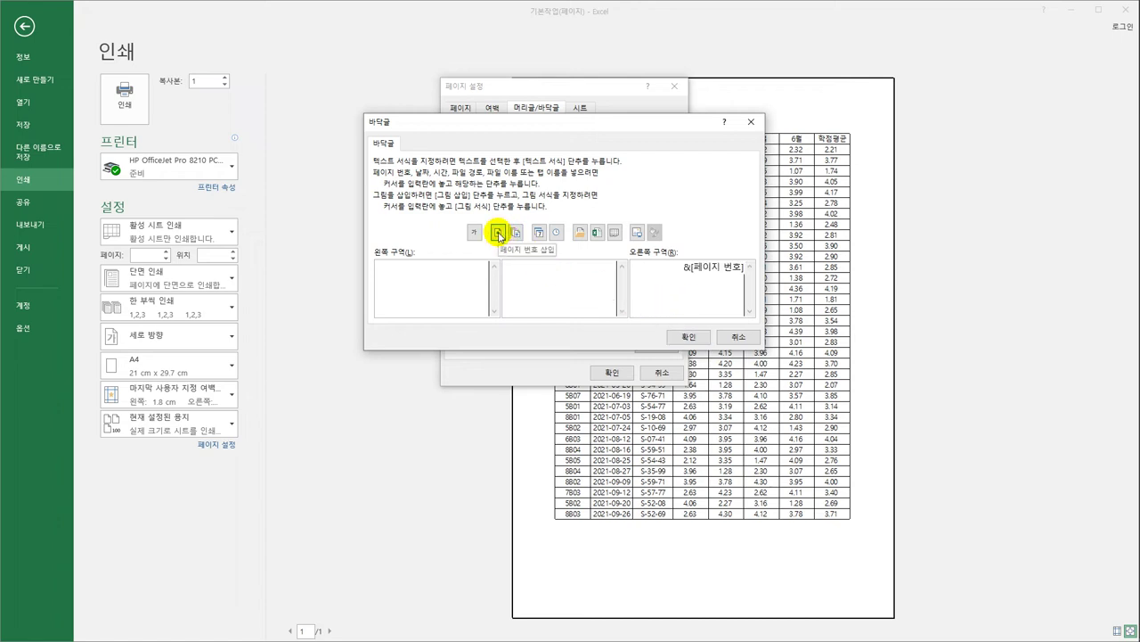
pyautogui.click(686, 337)
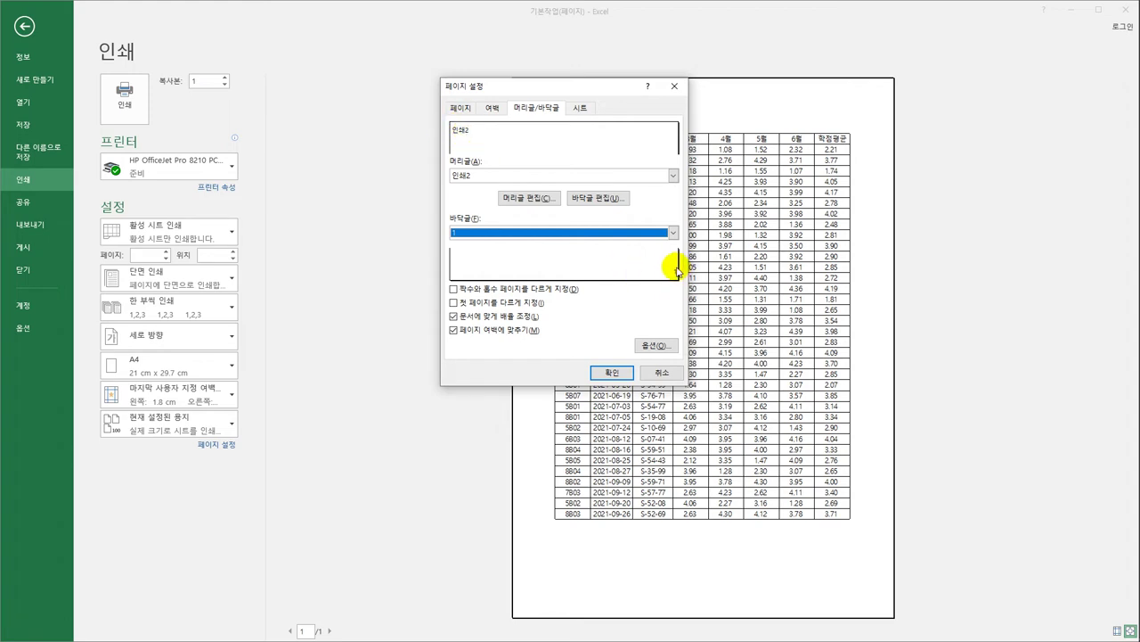
pyautogui.click(611, 374)
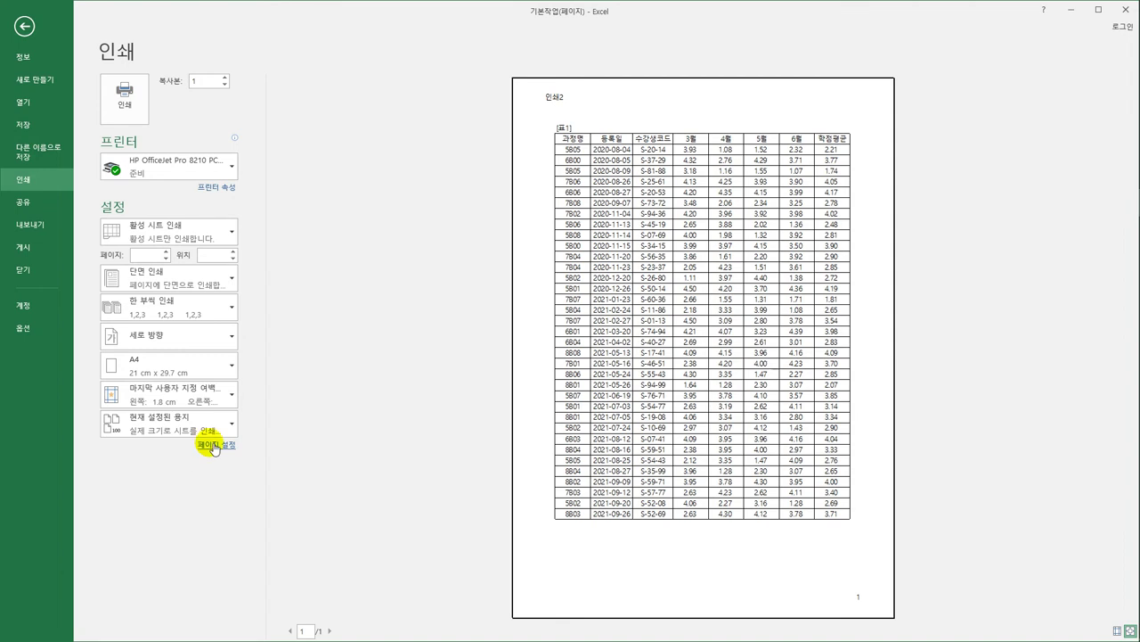
pyautogui.click(22, 29)
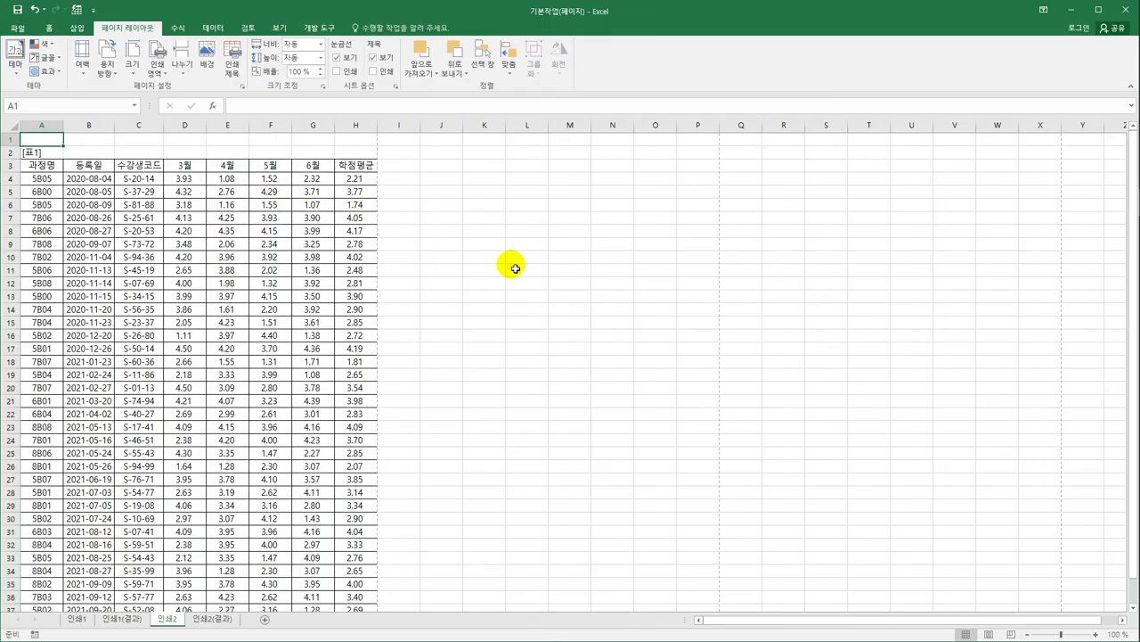
# Step: Set the print area (인쇄 영역) of the 인쇄2 sheet to A3:H38 in its page setup
pyautogui.click(240, 88)
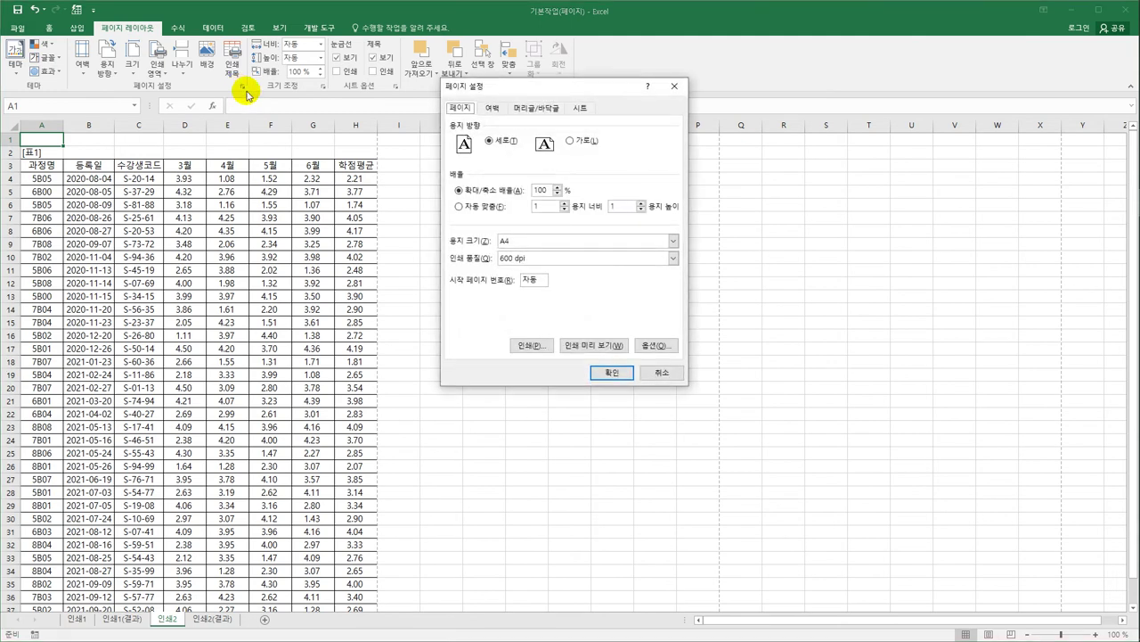
pyautogui.click(586, 110)
pyautogui.click(513, 132)
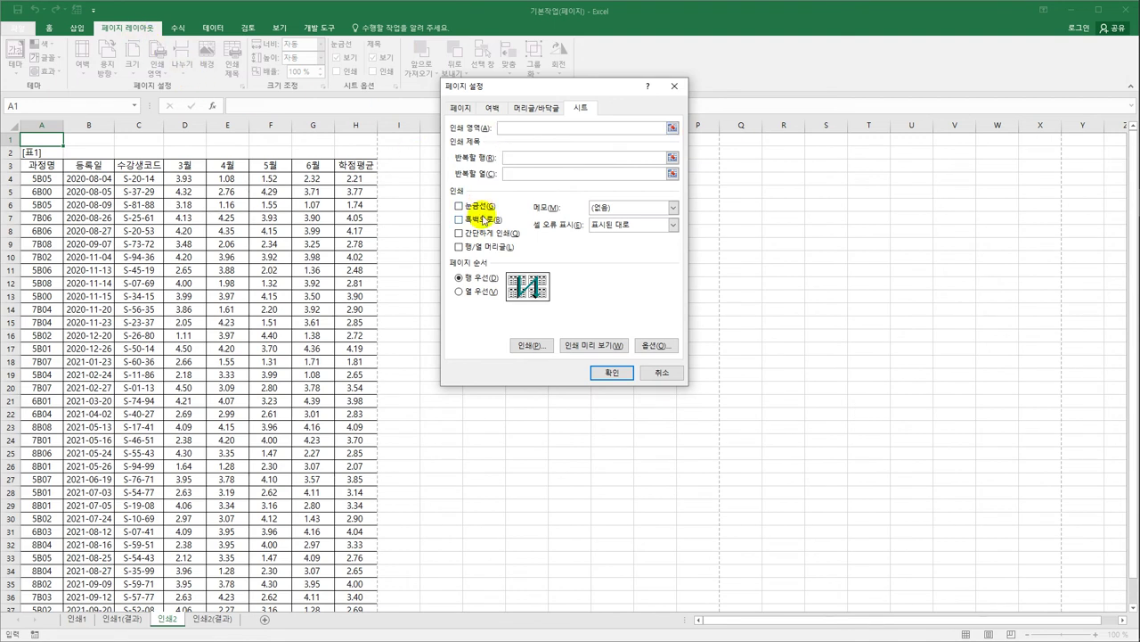
pyautogui.moveTo(497, 85); pyautogui.dragTo(475, 158)
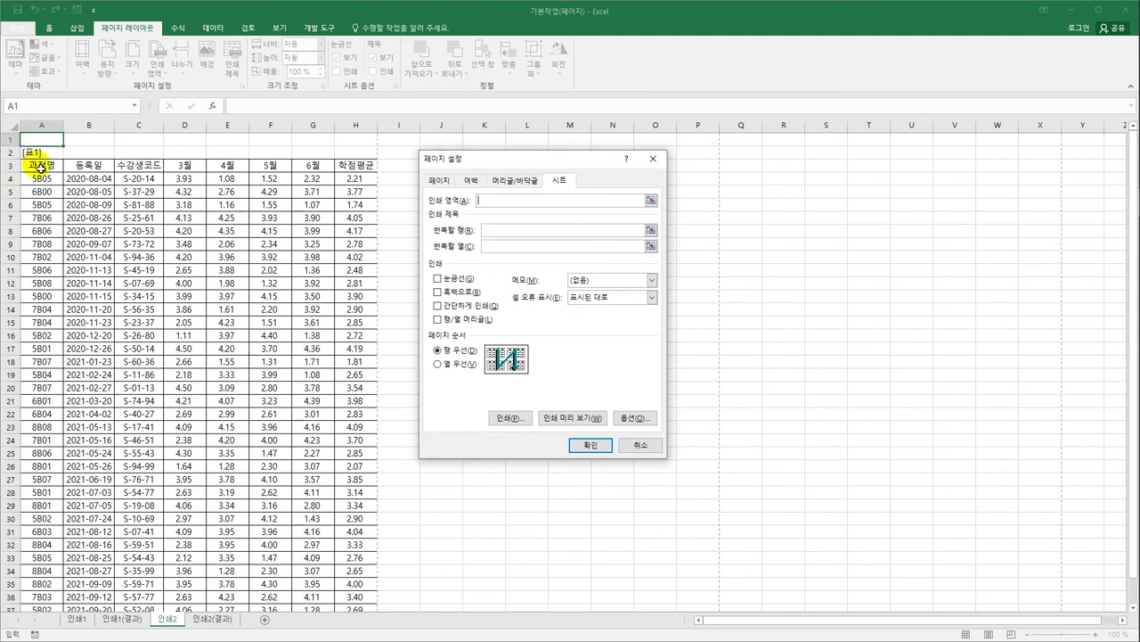
pyautogui.moveTo(41, 166); pyautogui.dragTo(360, 588)
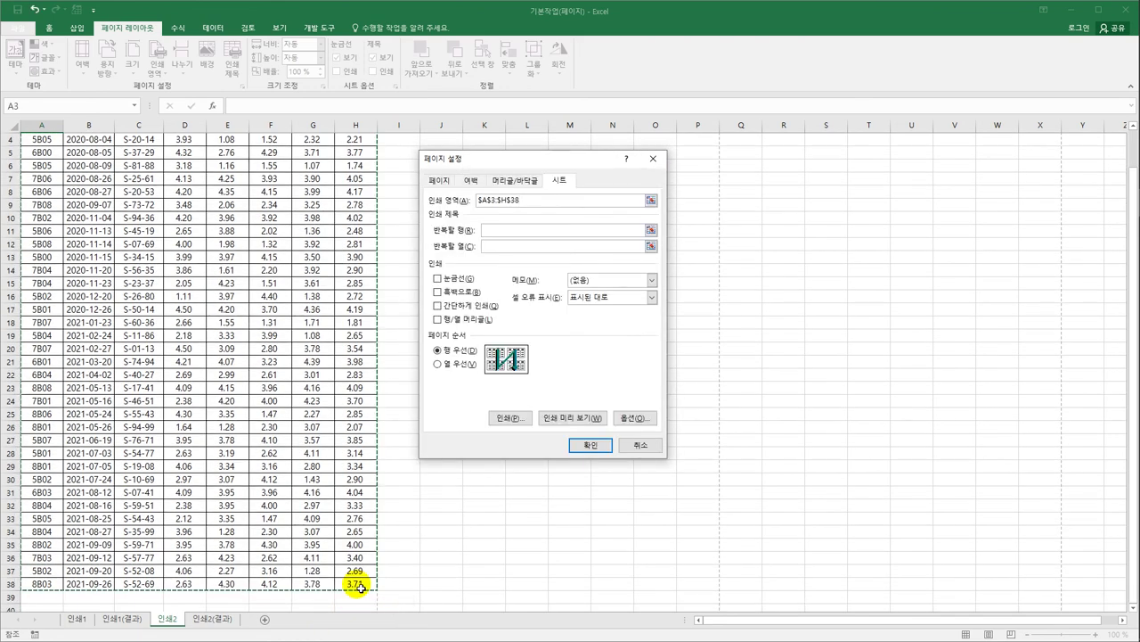
# Step: Set row 3 as the row to repeat (반복할 행) on every printed page and apply the page setup
pyautogui.click(533, 232)
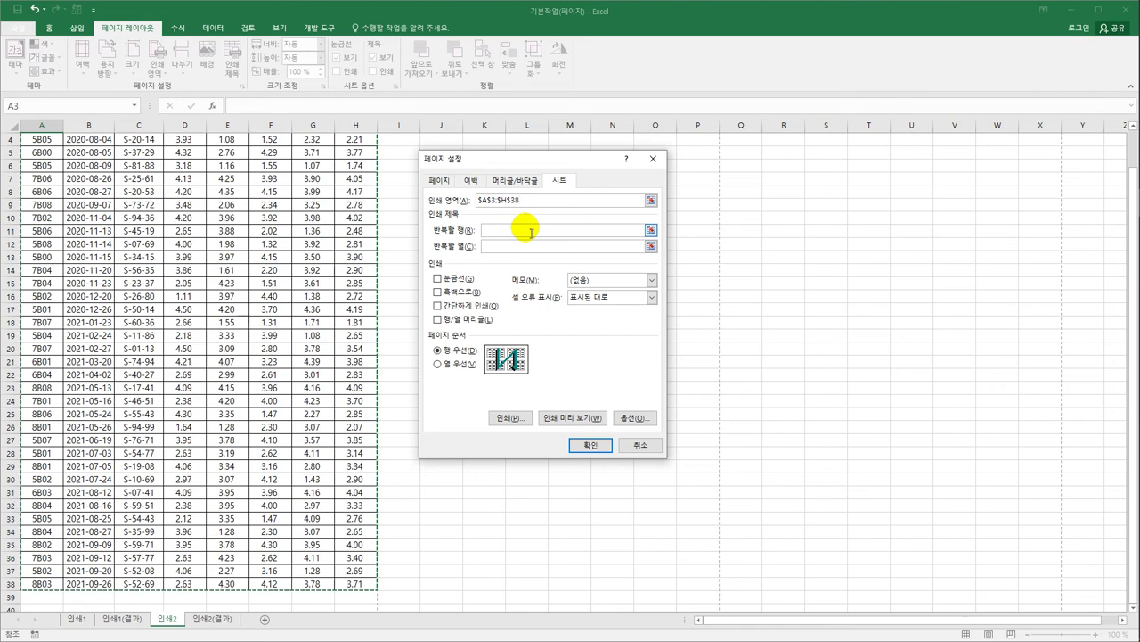
pyautogui.scroll(1, 323, 330)
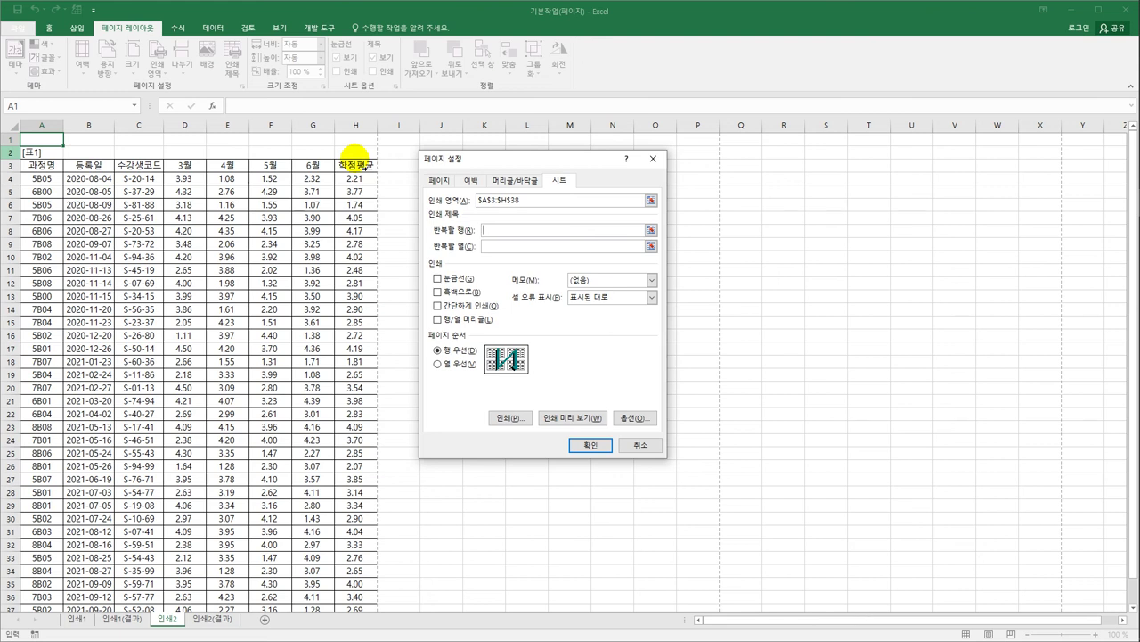
pyautogui.click(501, 234)
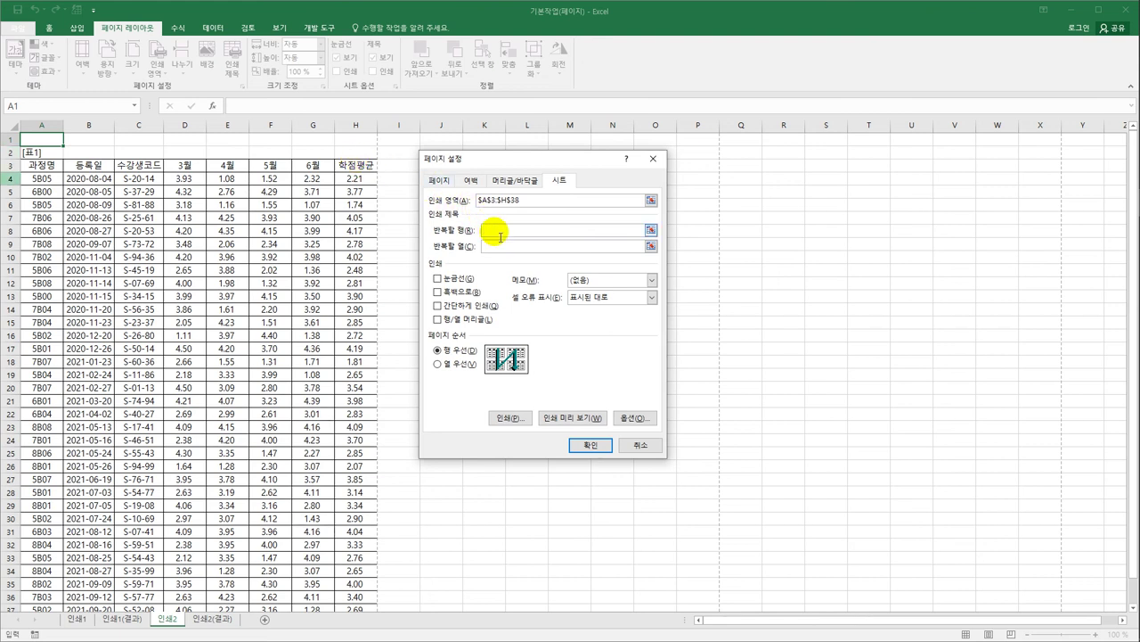
pyautogui.click(22, 166)
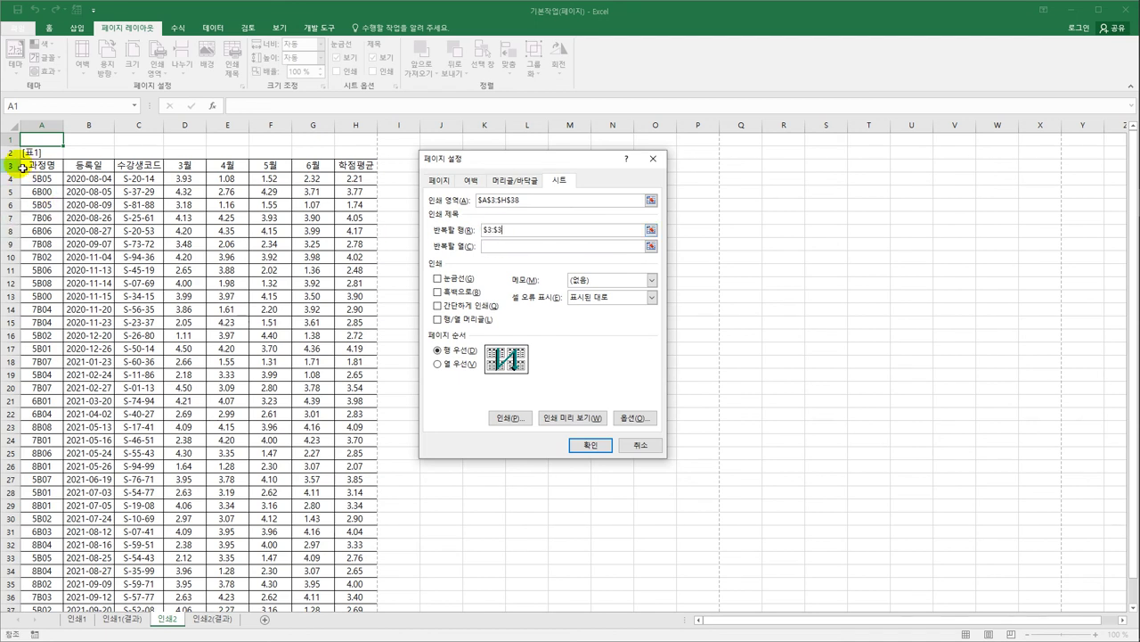
pyautogui.click(22, 167)
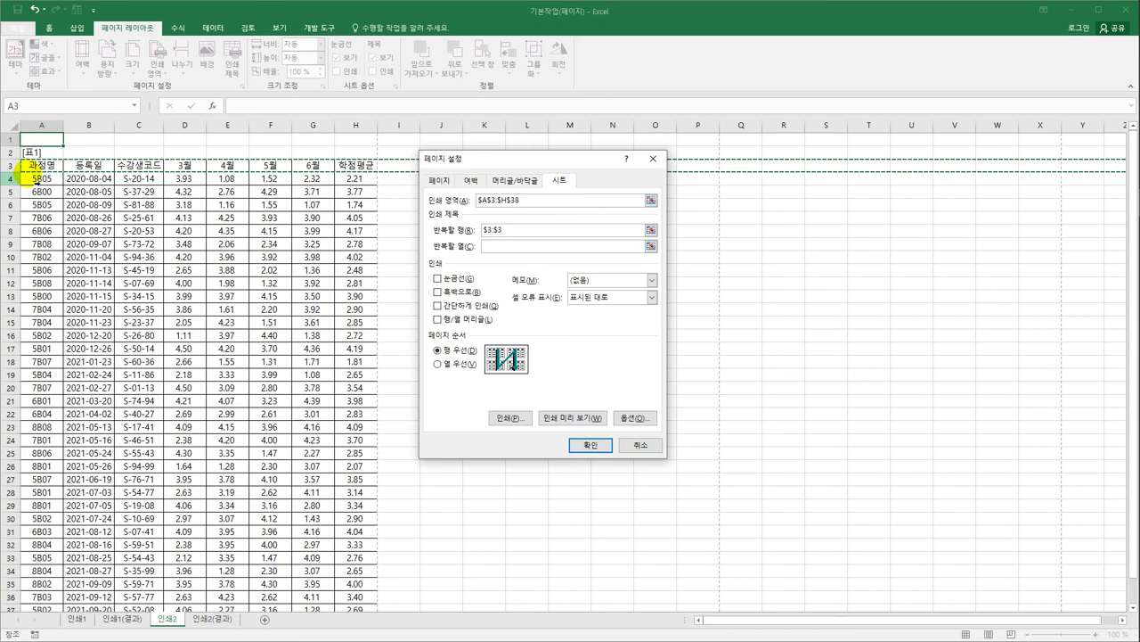
pyautogui.click(593, 446)
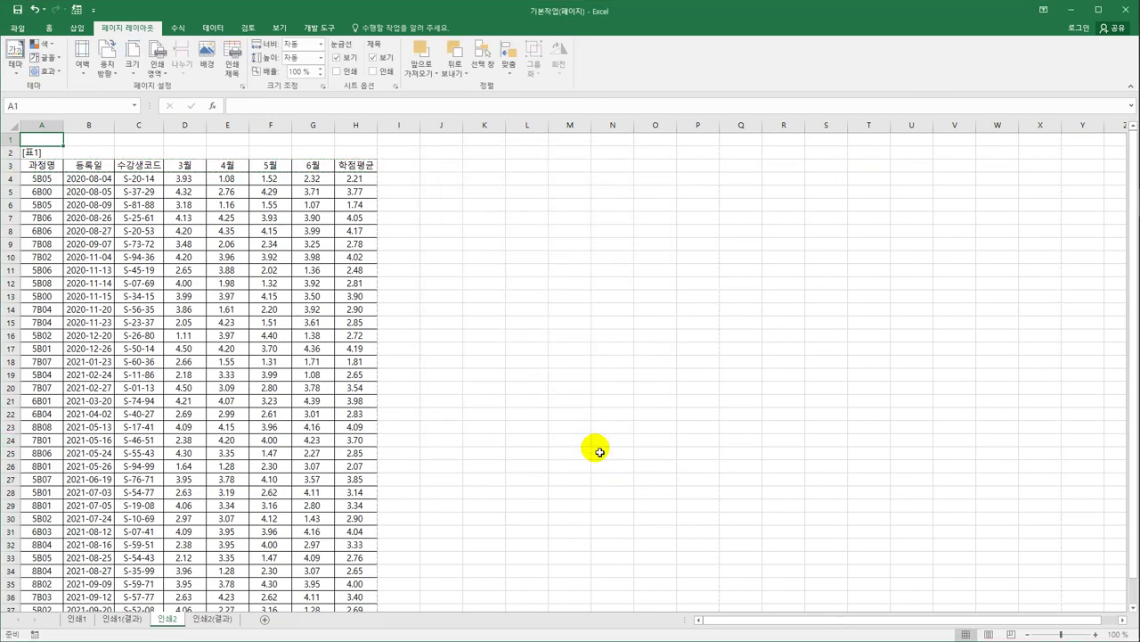
# Step: Check the 인쇄2 sheet's header, table and footer in the print preview and return to the worksheet
pyautogui.click(25, 28)
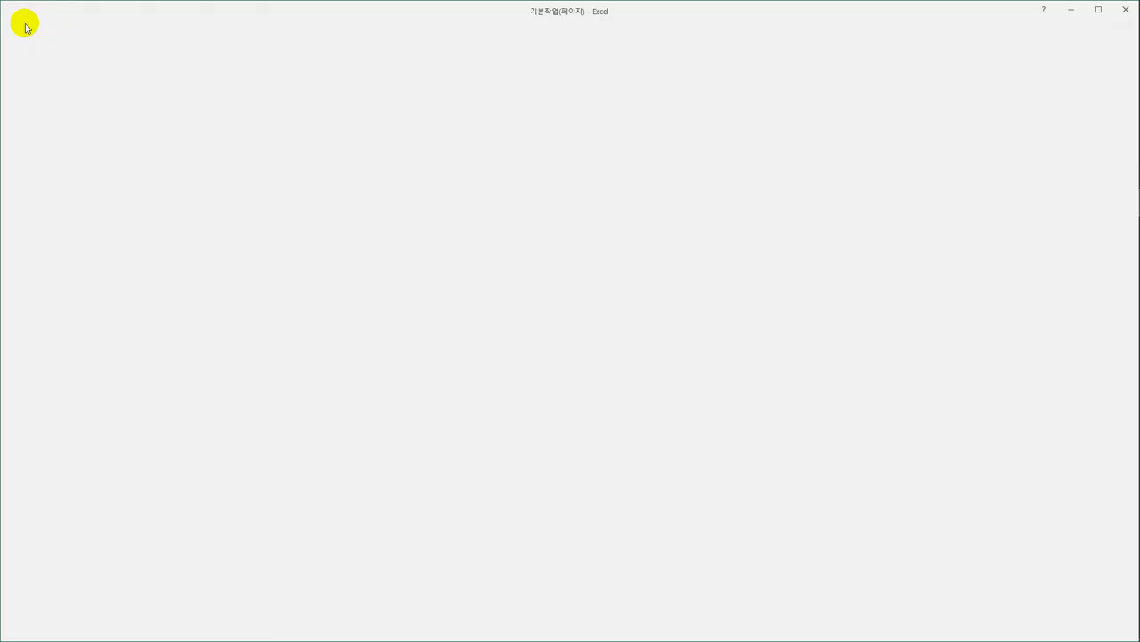
pyautogui.click(49, 179)
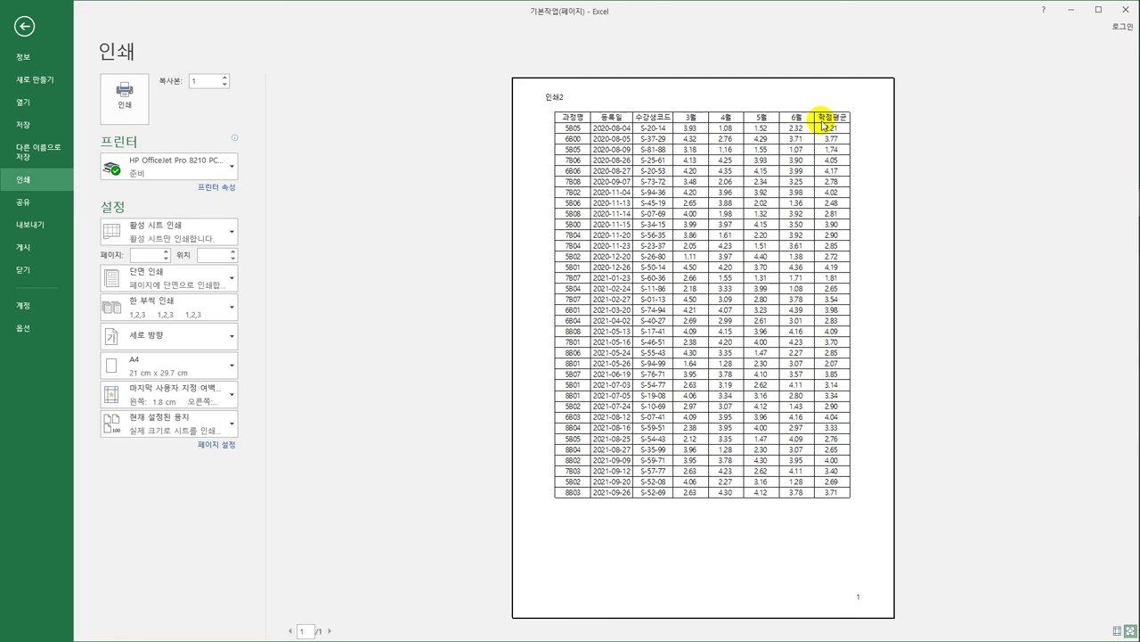
pyautogui.click(20, 30)
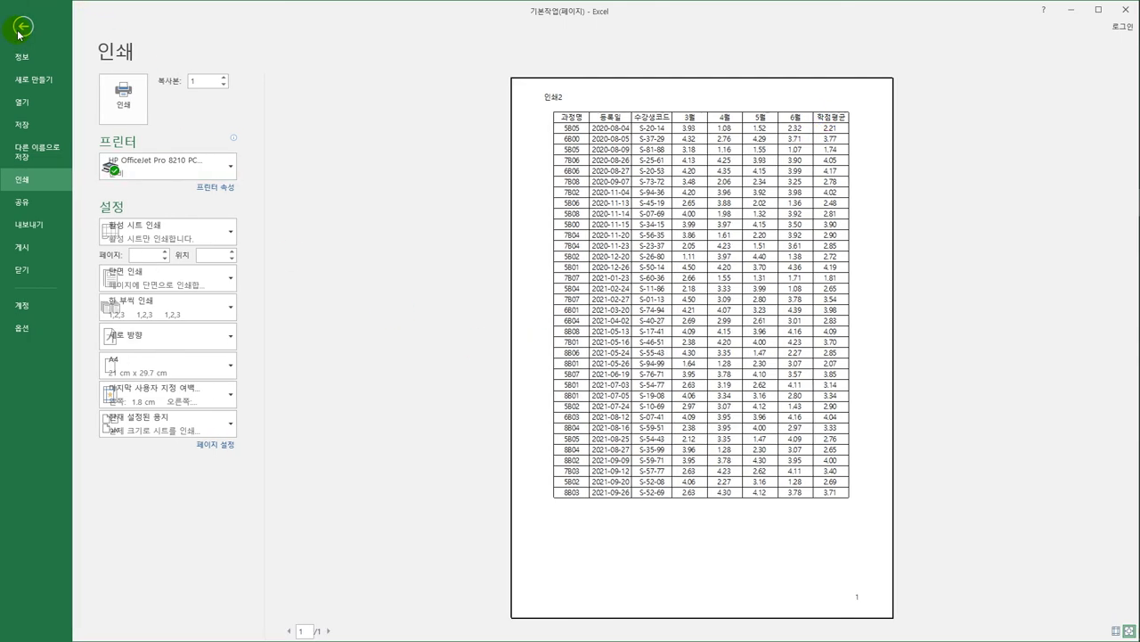
pyautogui.click(441, 481)
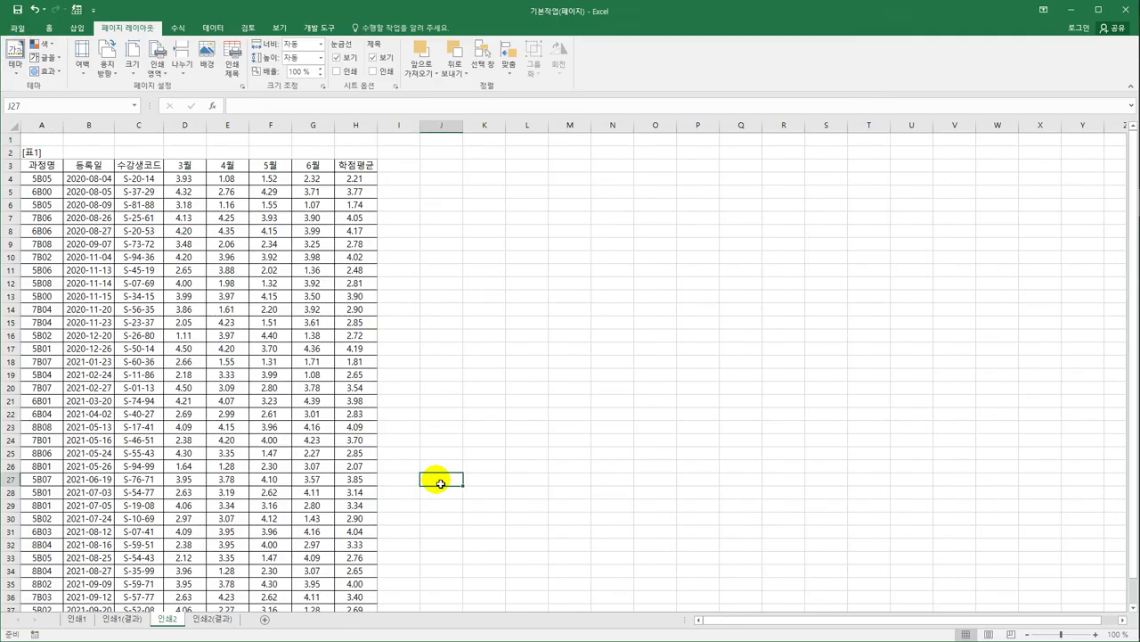